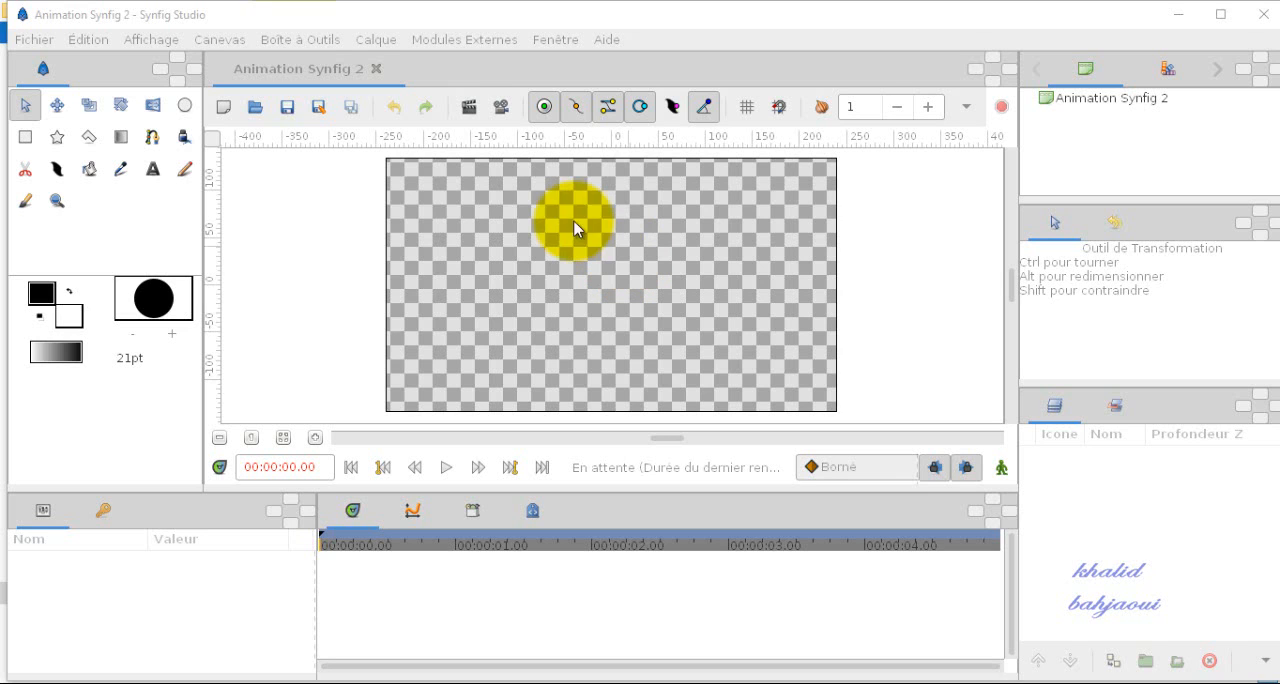
Step: Draw a rectangle in the upper-left part of the canvas with the Rectangle tool
left_click(28, 146)
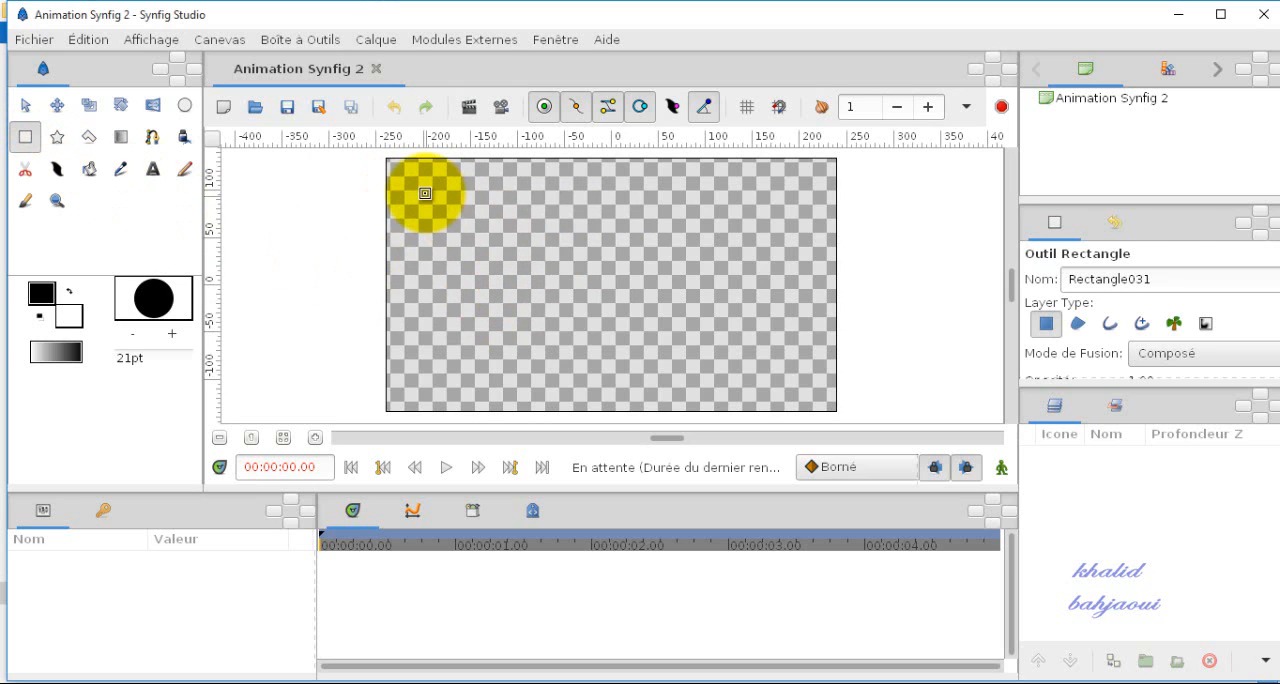
mouse_move(424, 191)
left_mouse_down()
mouse_move(543, 263)
mouse_move(625, 266)
left_mouse_up()
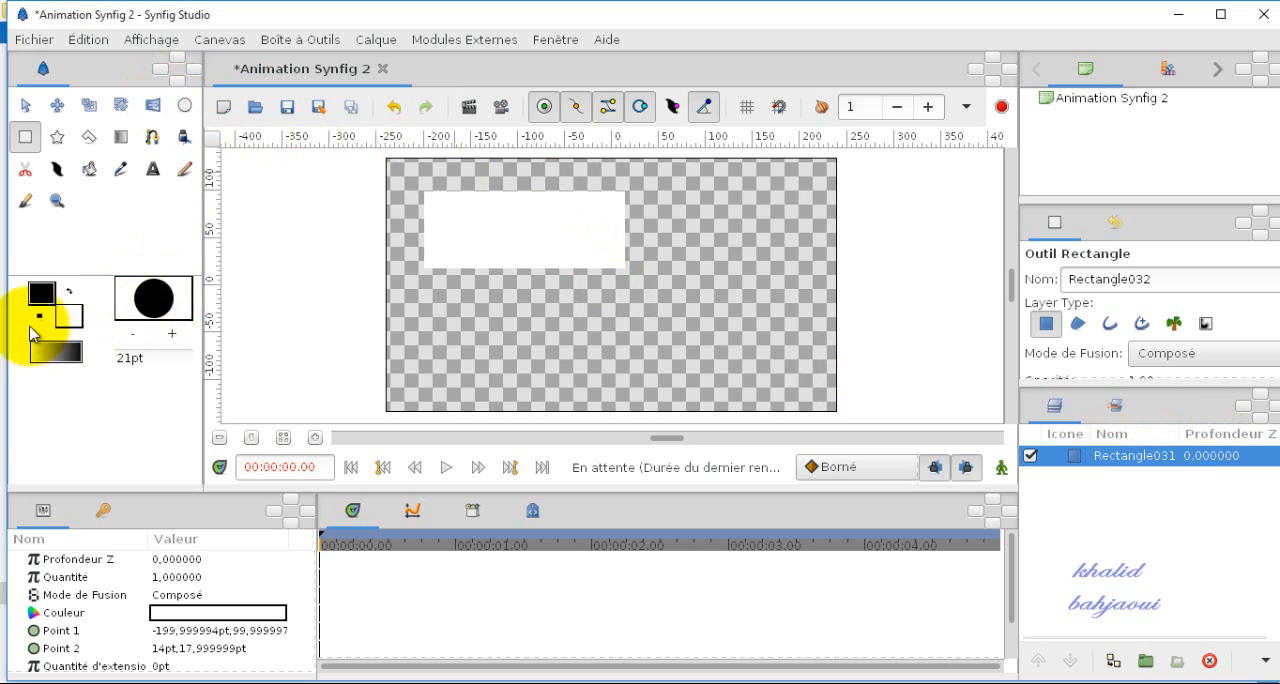
Step: Swap the outline and fill colours and draw a black circle to the right of the rectangle
left_click(69, 291)
left_click(184, 105)
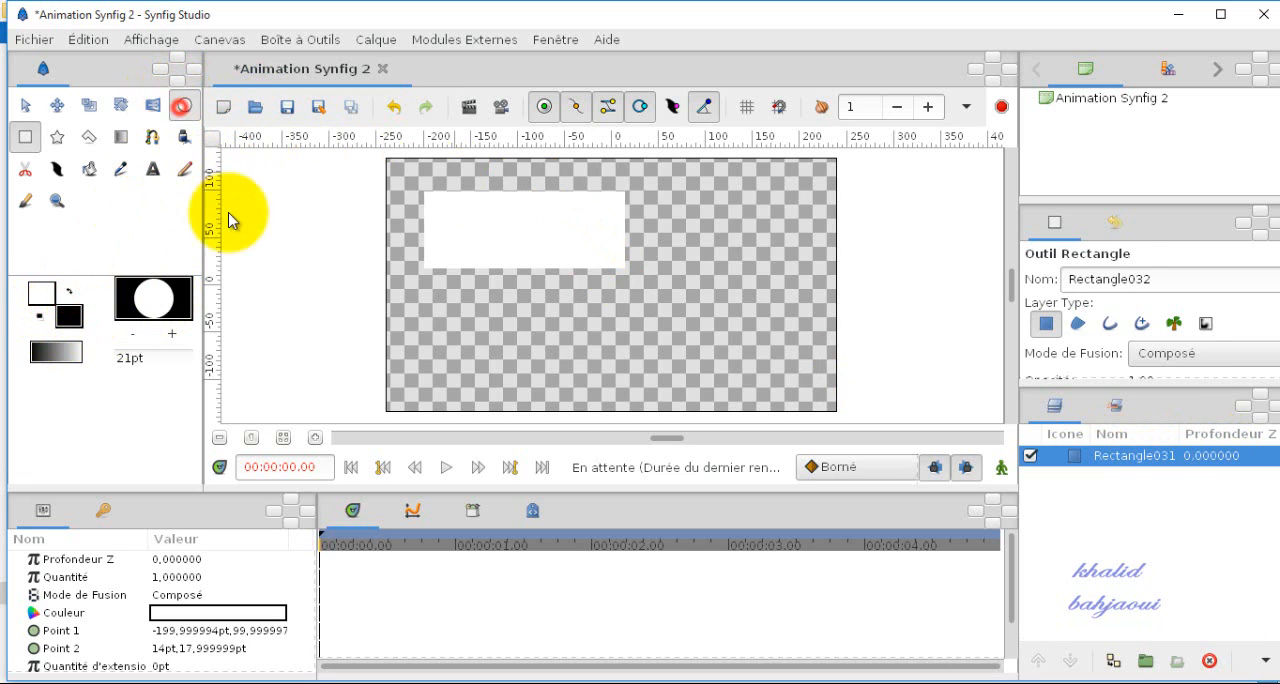
left_click_drag(704, 232, 745, 278)
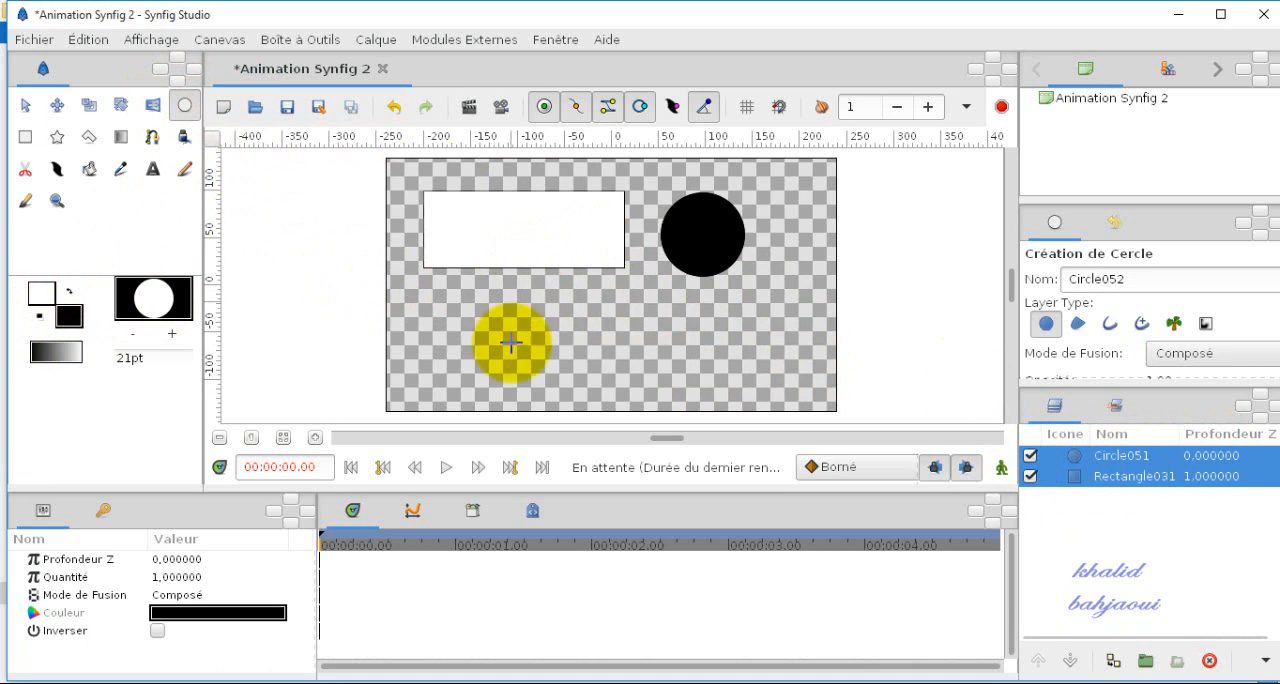
Step: Move the circle down and slightly right with the Transform tool
left_click(25, 105)
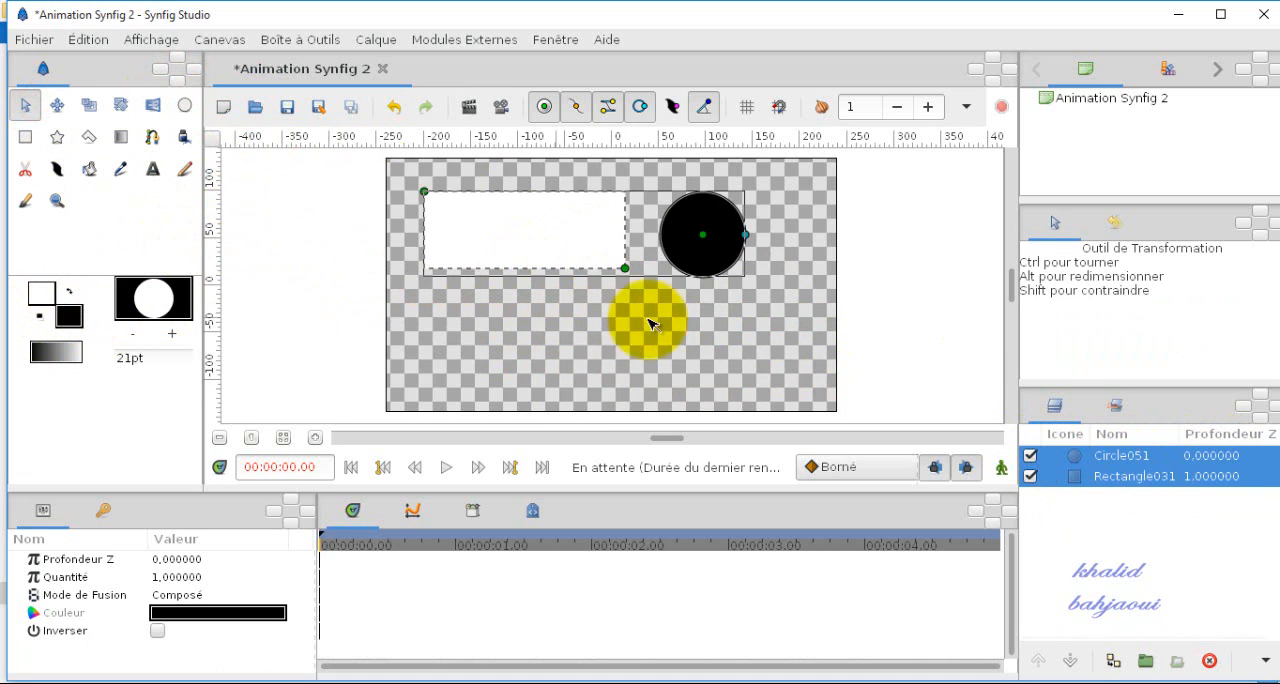
left_click(707, 240)
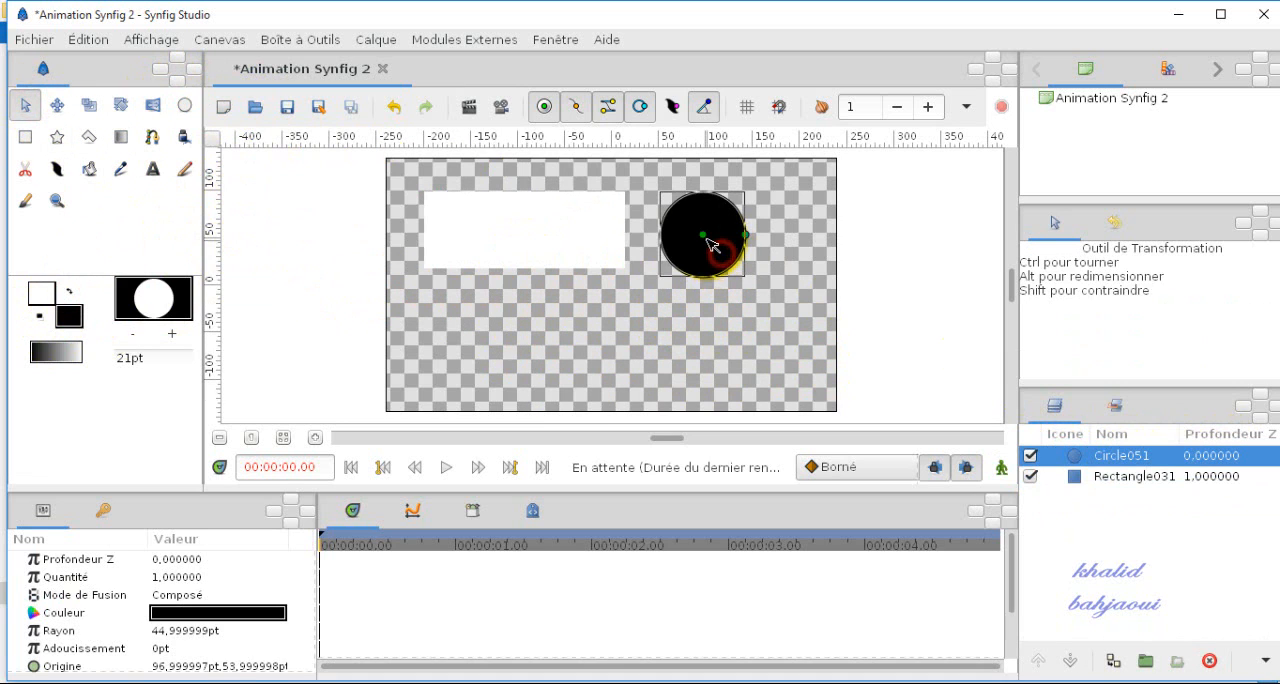
left_click_drag(728, 293, 746, 318)
Step: Select both the rectangle and circle layers and group them together
left_click(577, 251)
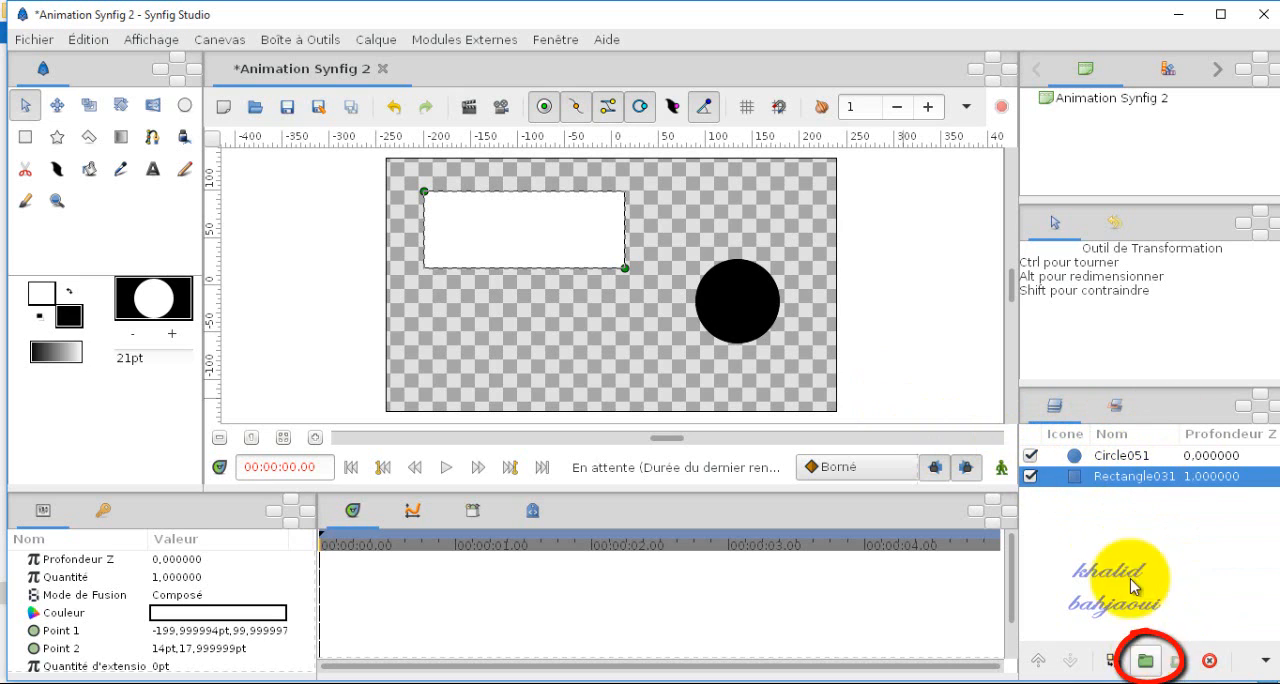
left_click(1118, 458, "ctrl")
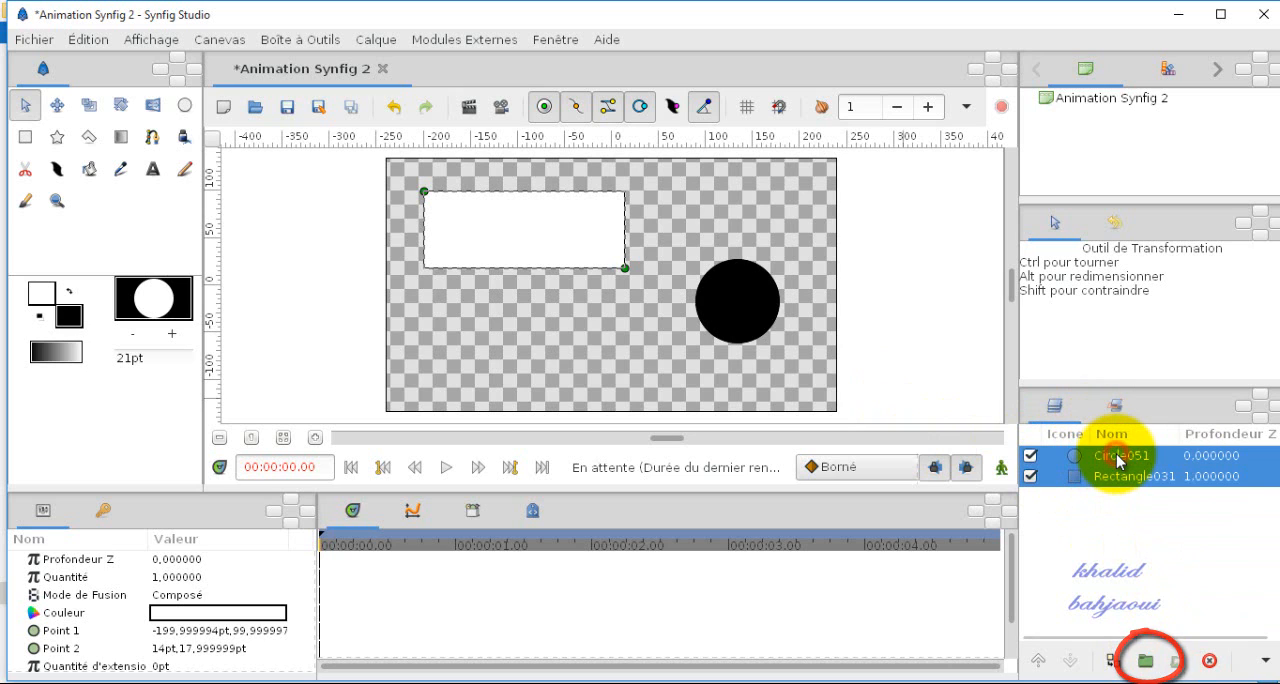
left_click(1150, 663)
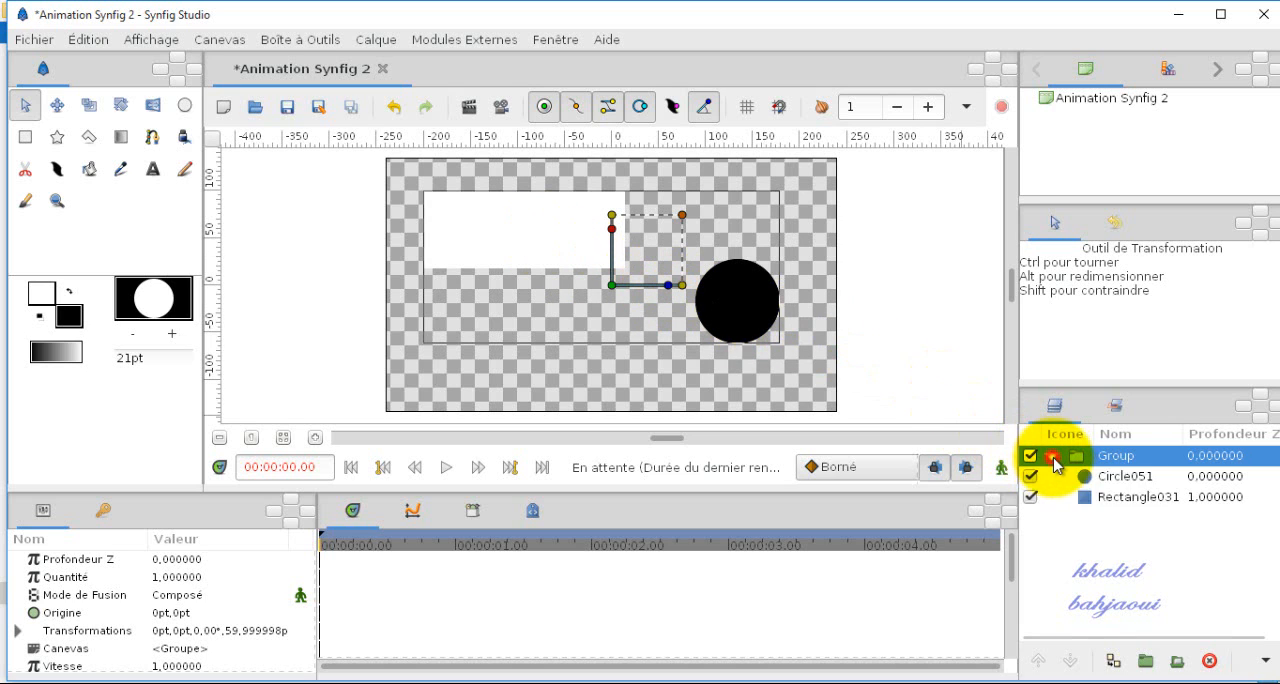
Step: Collapse the group and duplicate it
left_click(1110, 478)
left_click(1135, 497)
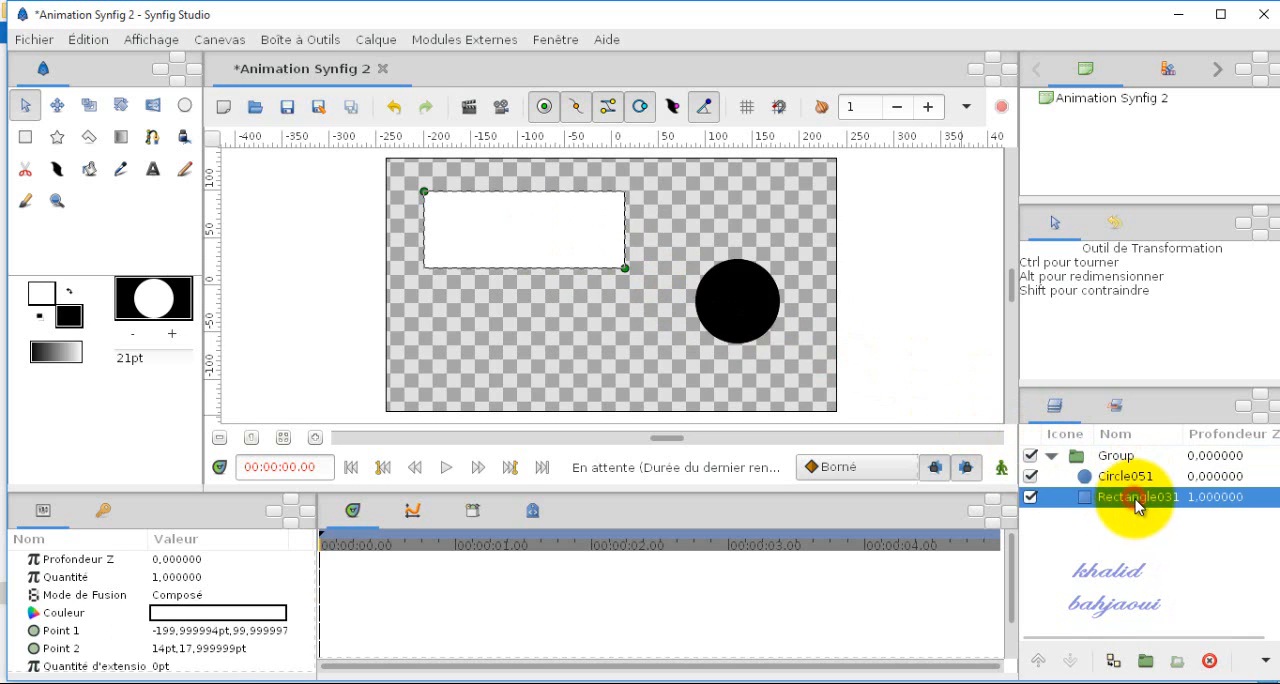
left_click(1052, 456)
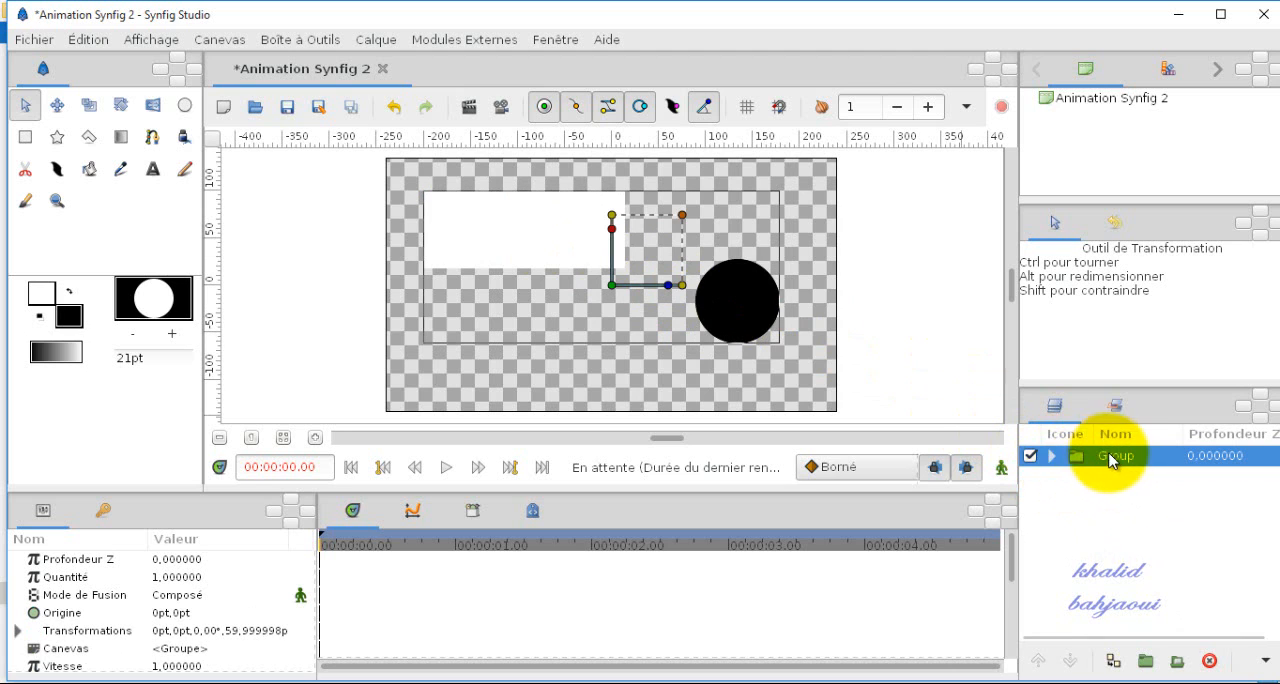
left_click(1114, 664)
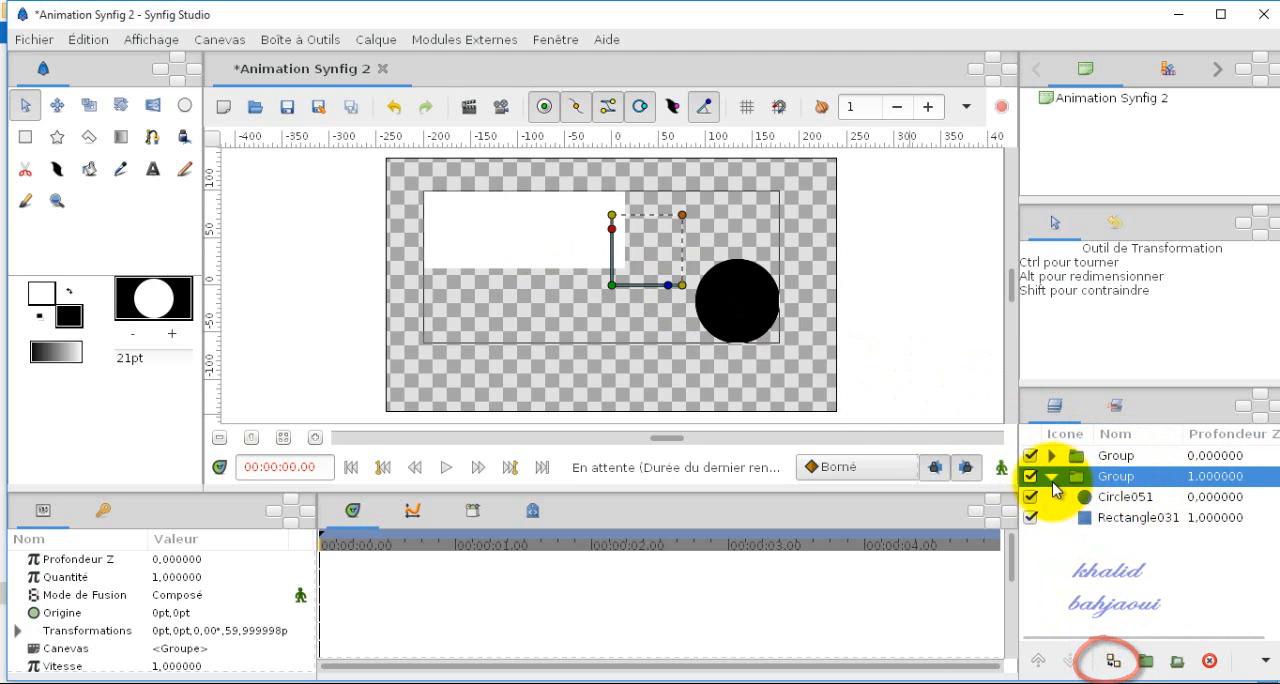
Step: Move the duplicated group's circle to the lower-left area of the canvas
left_click(1110, 497)
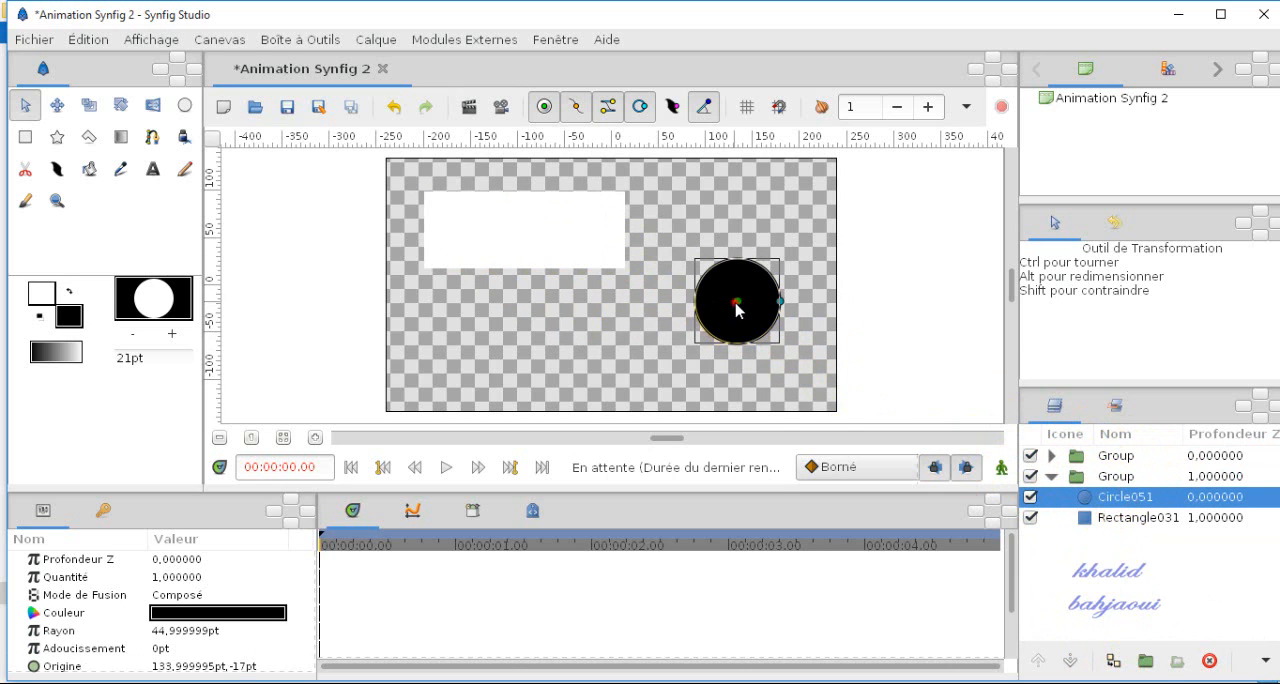
left_click_drag(736, 306, 549, 360)
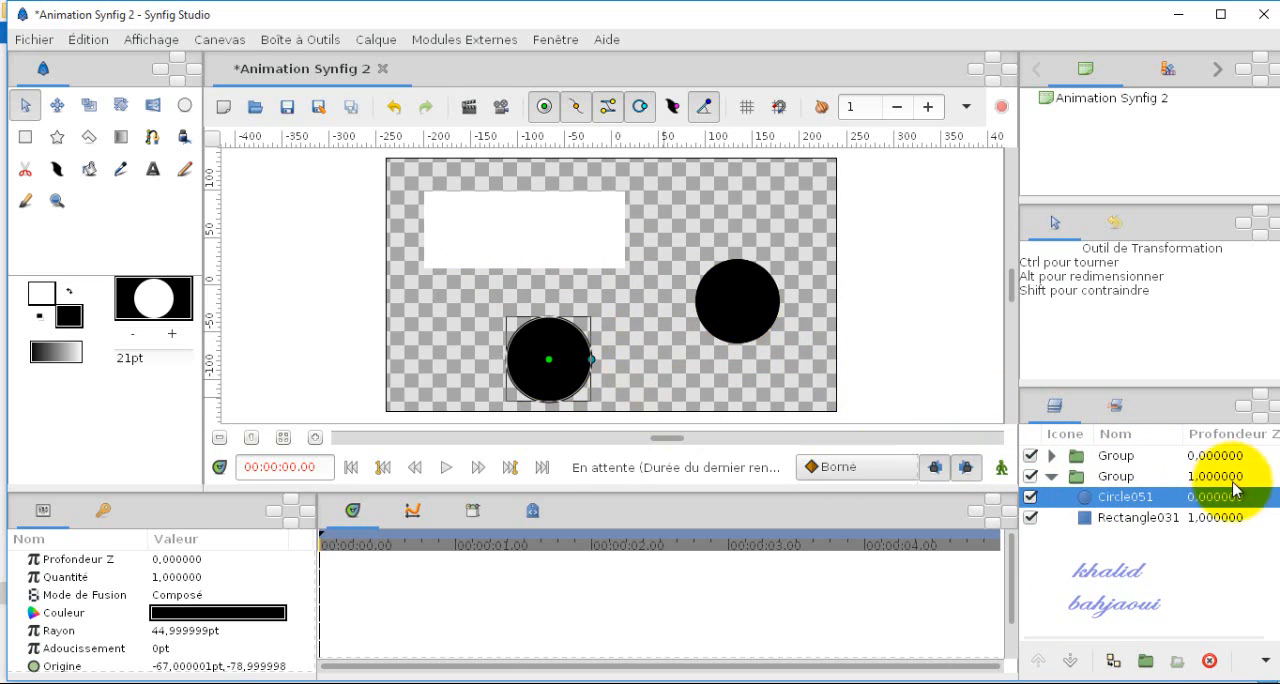
Step: Reshape the duplicated group's rectangle into a small rectangle near the canvas's upper-right corner
left_click(1183, 517)
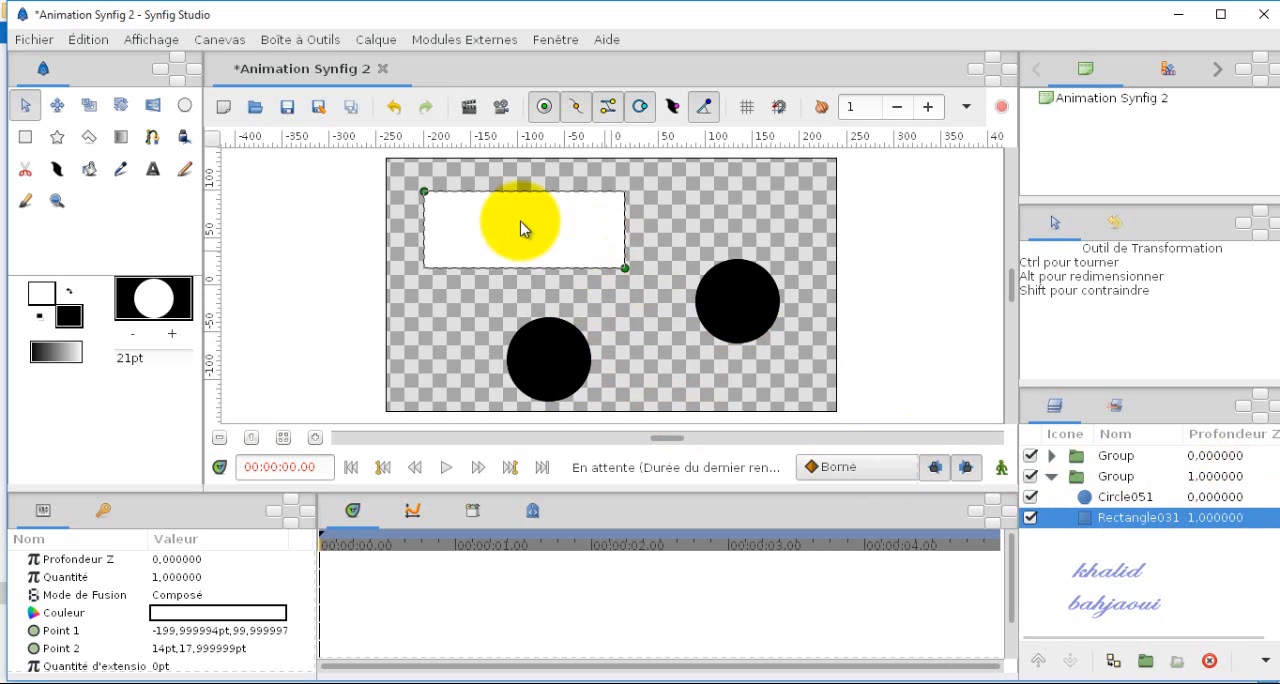
left_click_drag(424, 191, 741, 187)
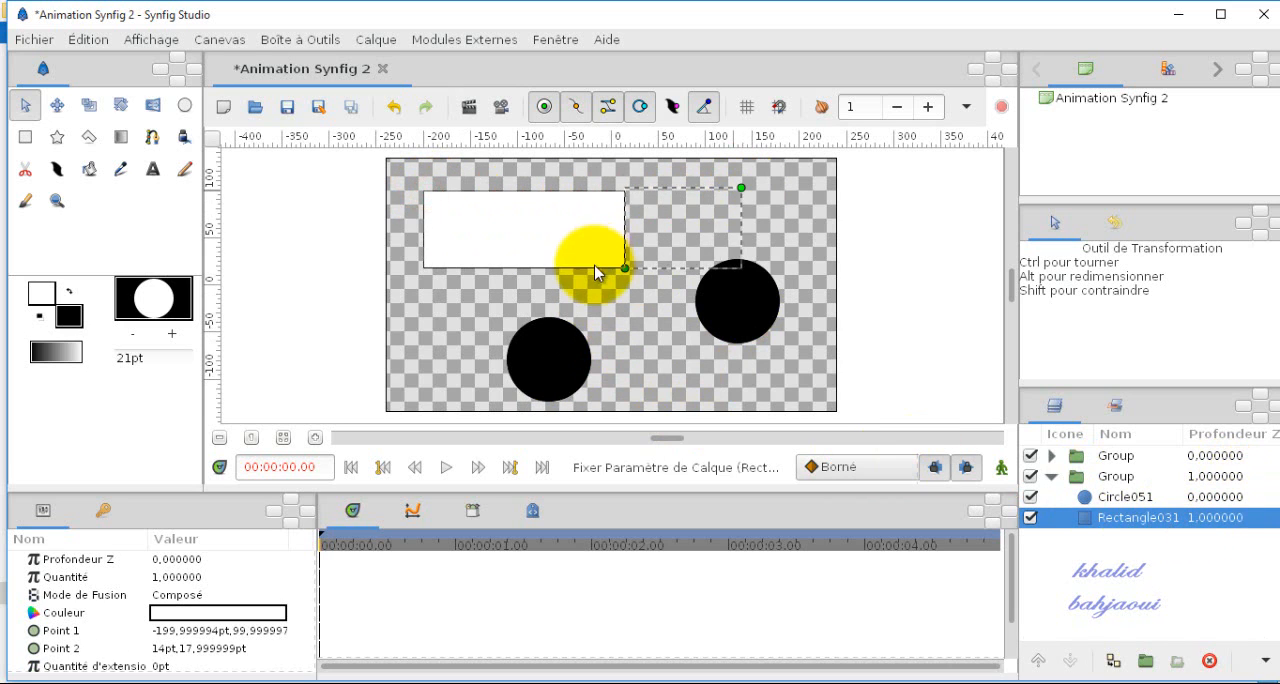
left_click_drag(626, 268, 812, 226)
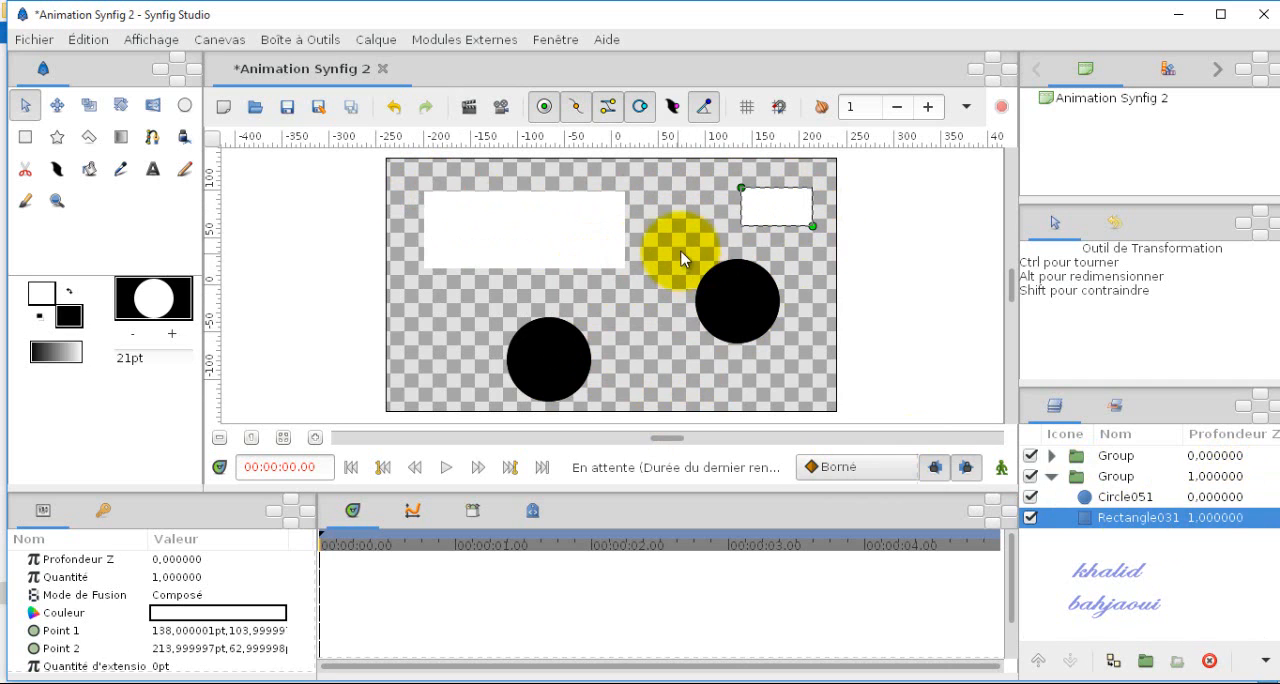
Step: Collapse the second group and delete both groups from the layers list
left_click(1066, 477)
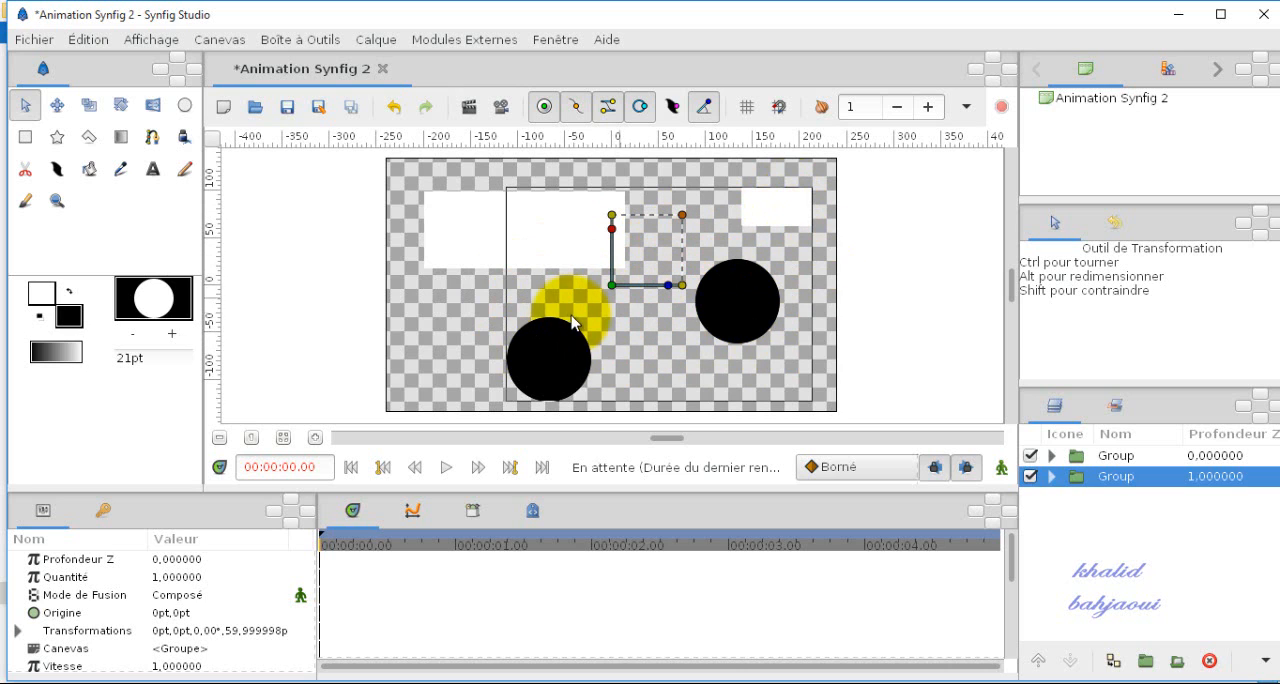
left_click(1120, 458)
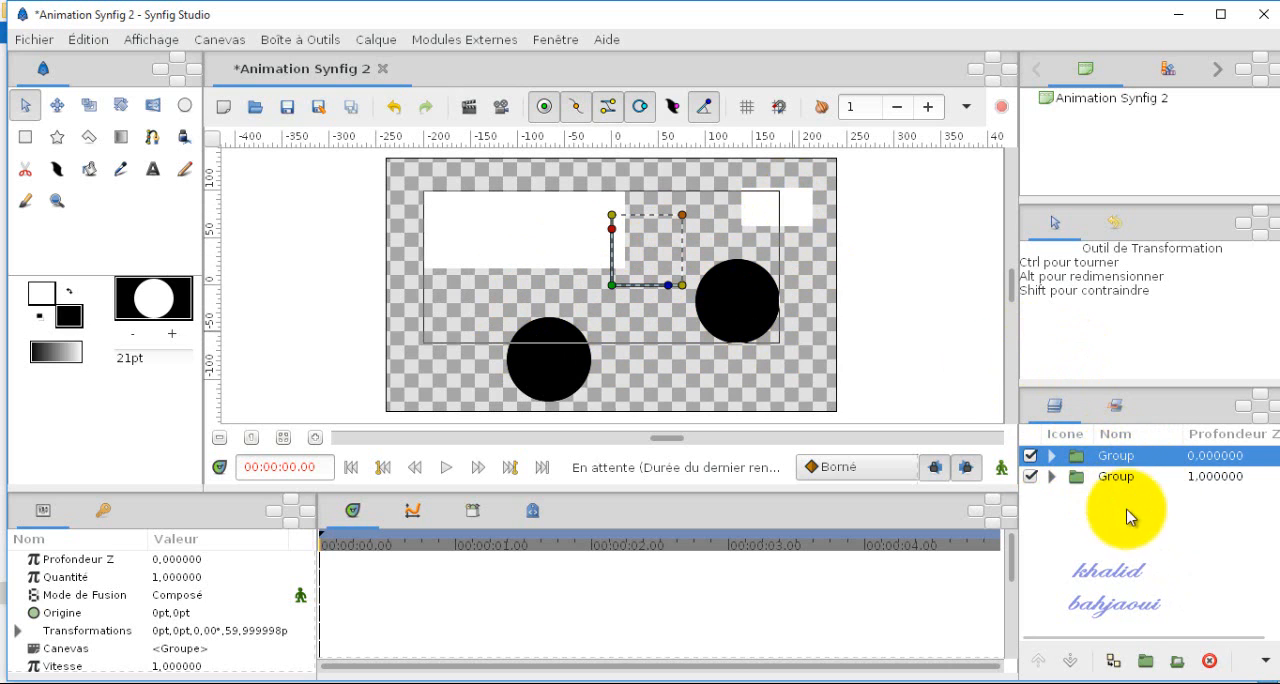
left_click(1210, 662)
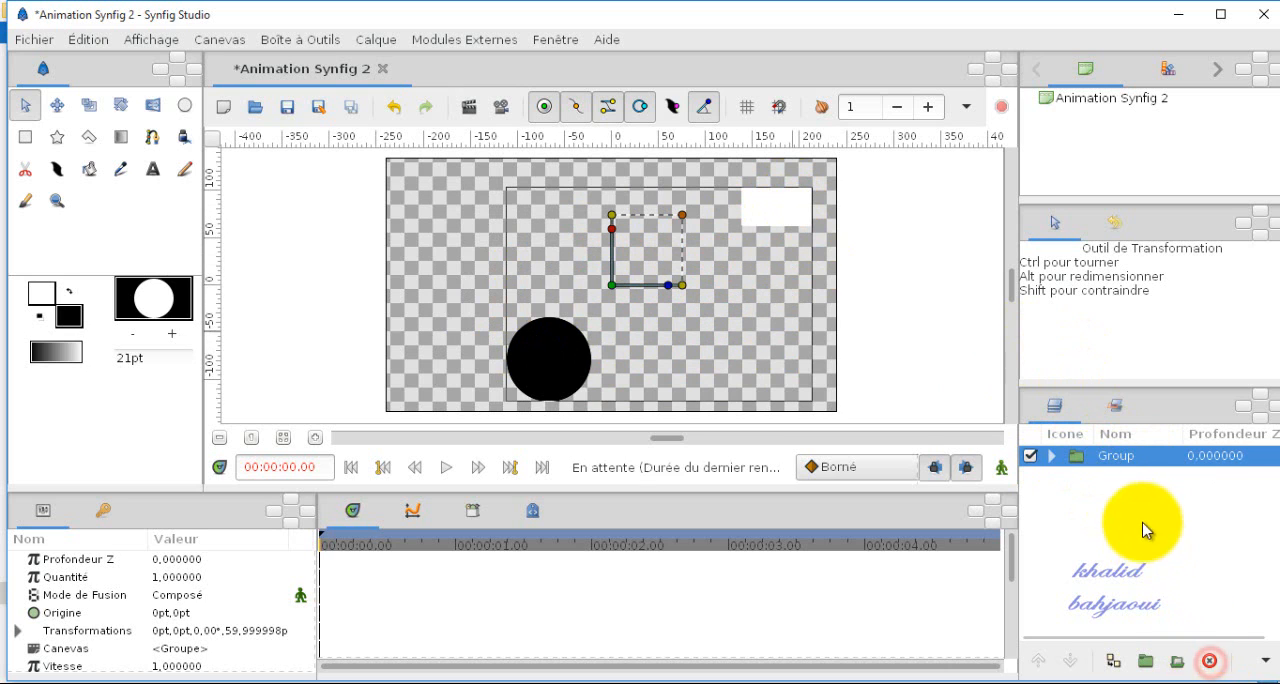
left_click(1211, 662)
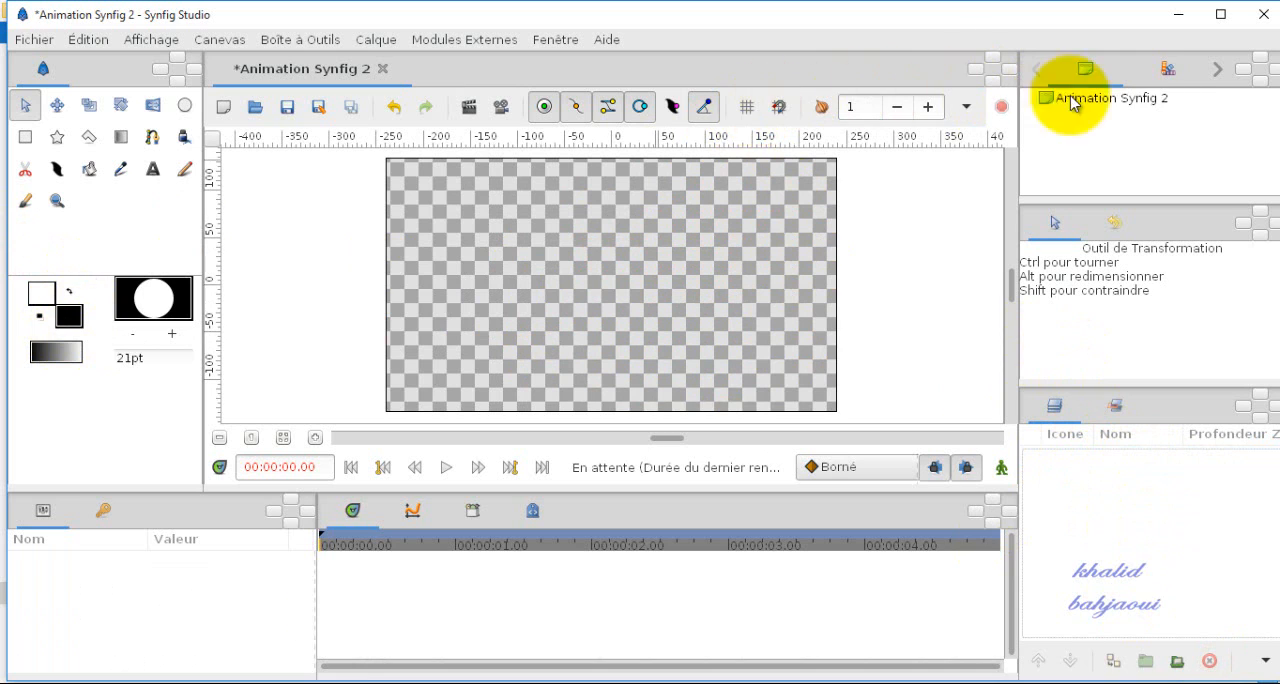
Step: Open the palette panel and set the outline colour to ff04ff magenta in the colours dialog
left_click(1166, 72)
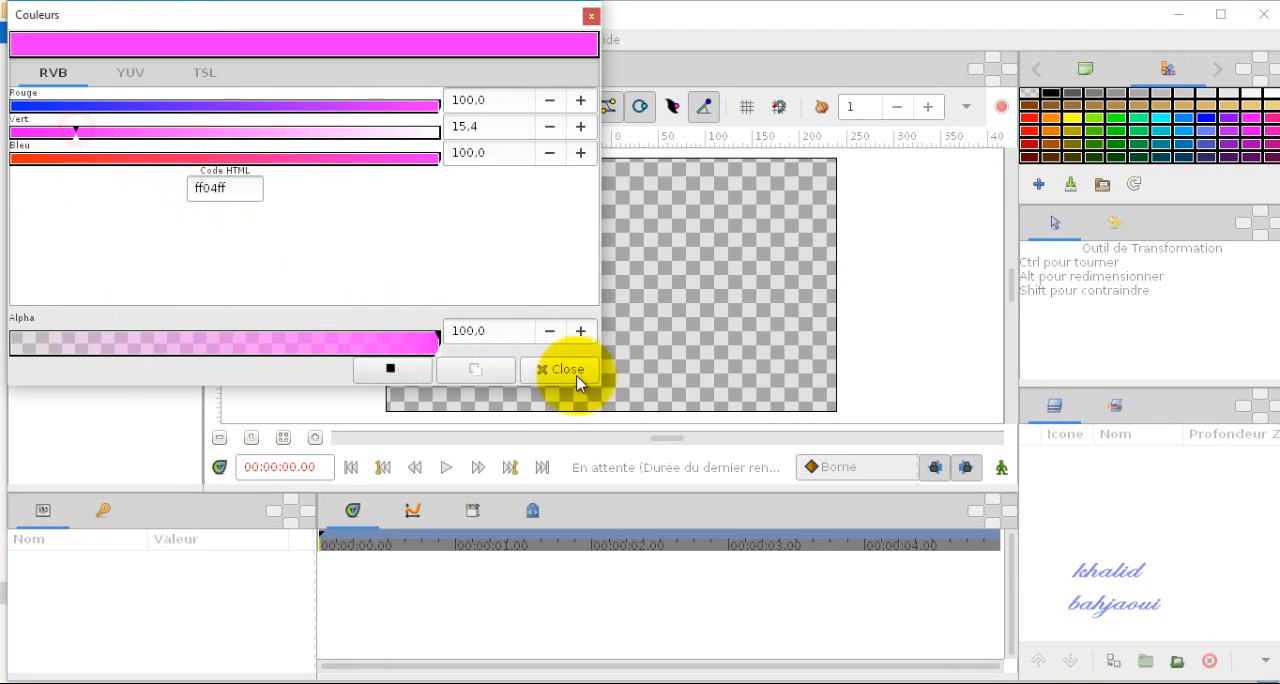
left_click(578, 372)
Step: Draw a linear gradient across the full width of the canvas with the Gradient tool
left_click(120, 137)
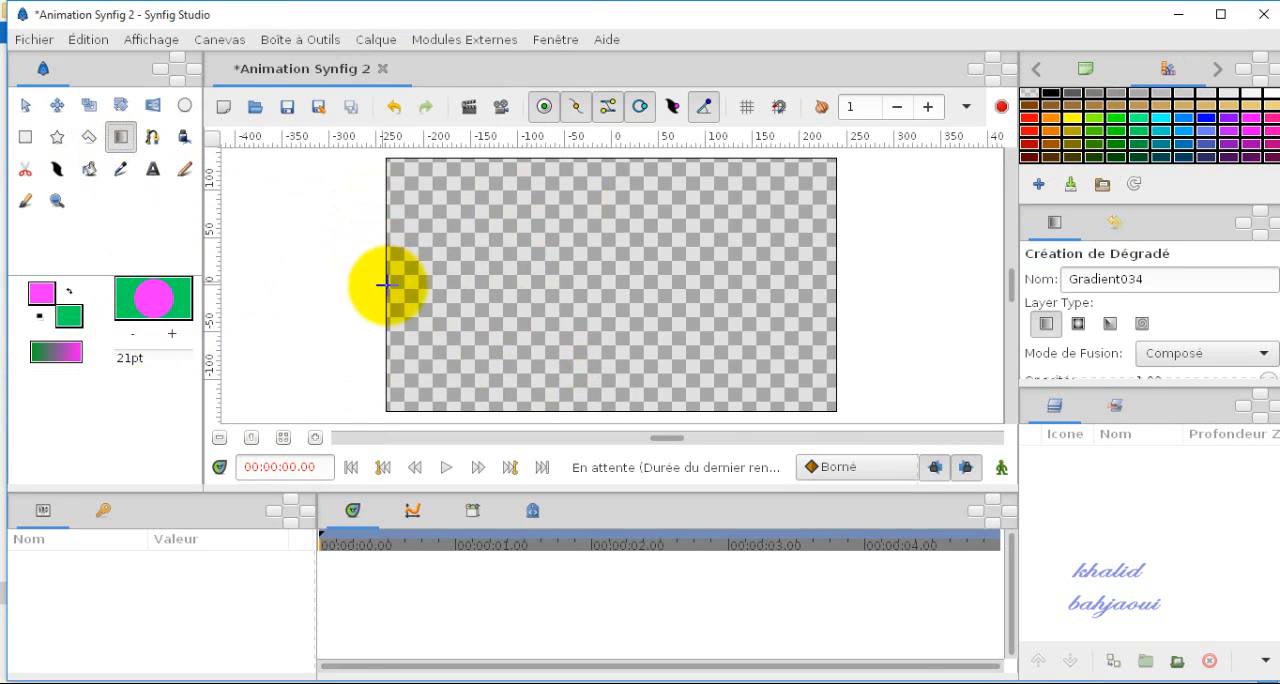
left_click_drag(395, 284, 834, 286)
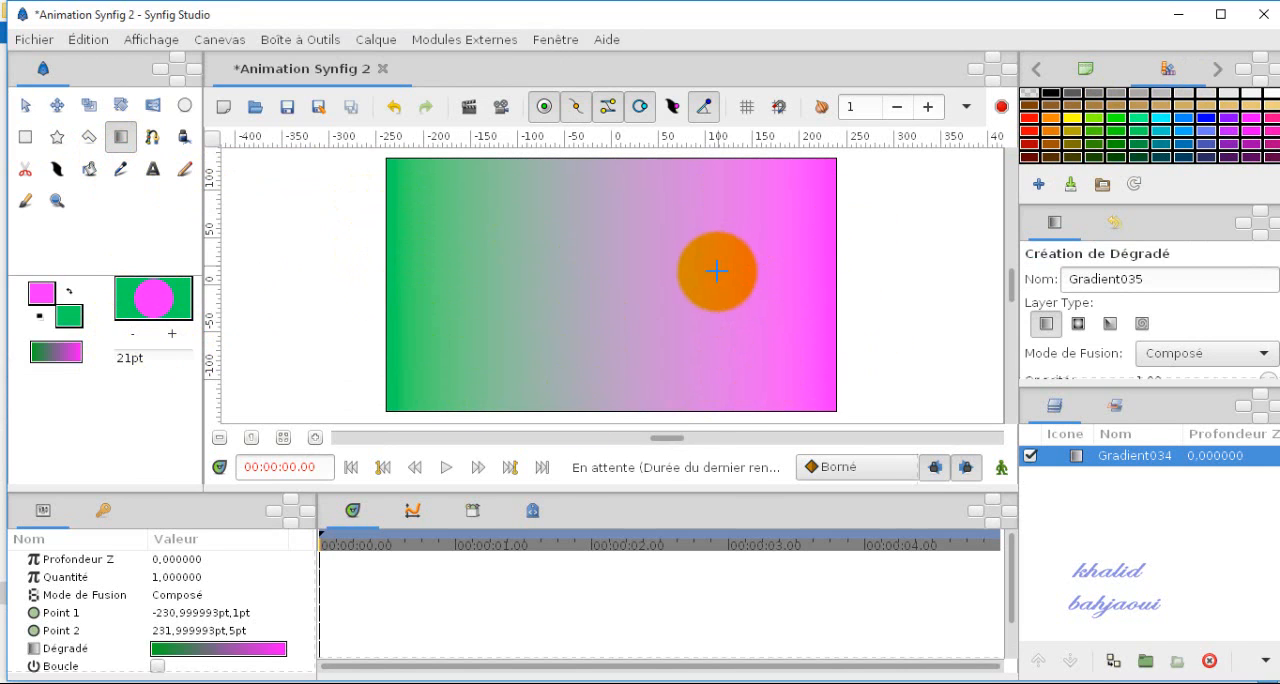
Step: Draw a large circle in the left-centre area of the canvas with the Circle tool
left_click(183, 106)
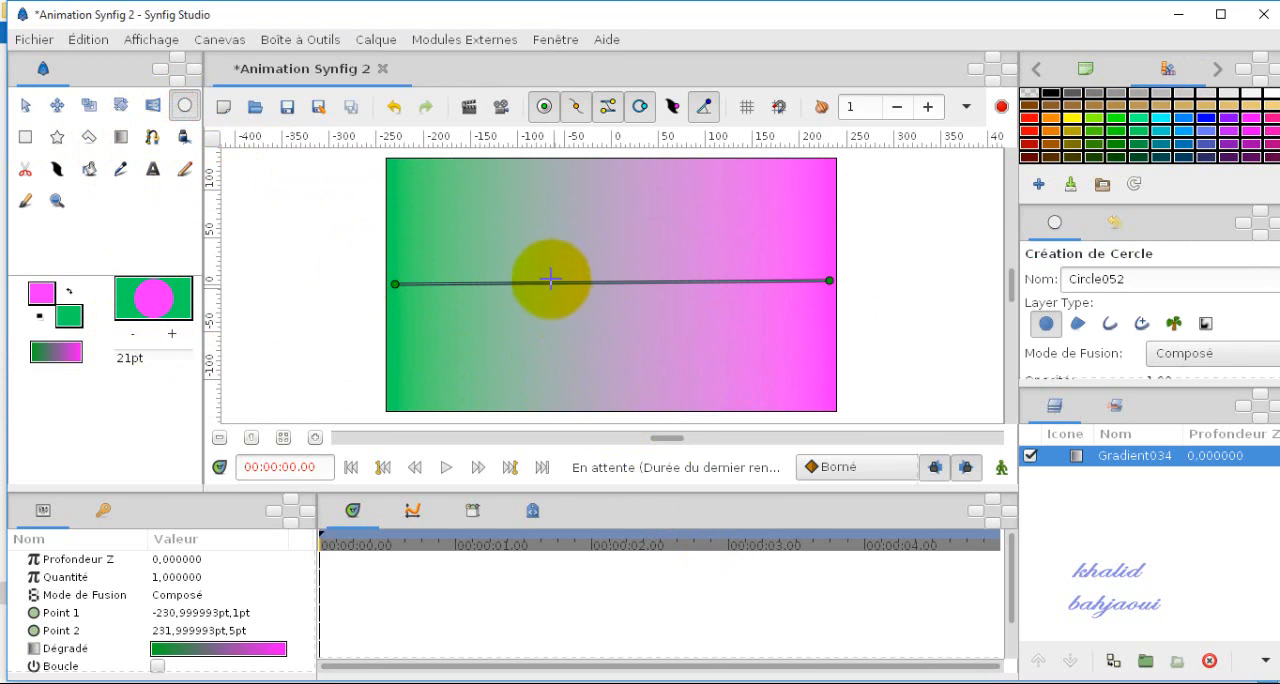
left_click_drag(551, 269, 636, 321)
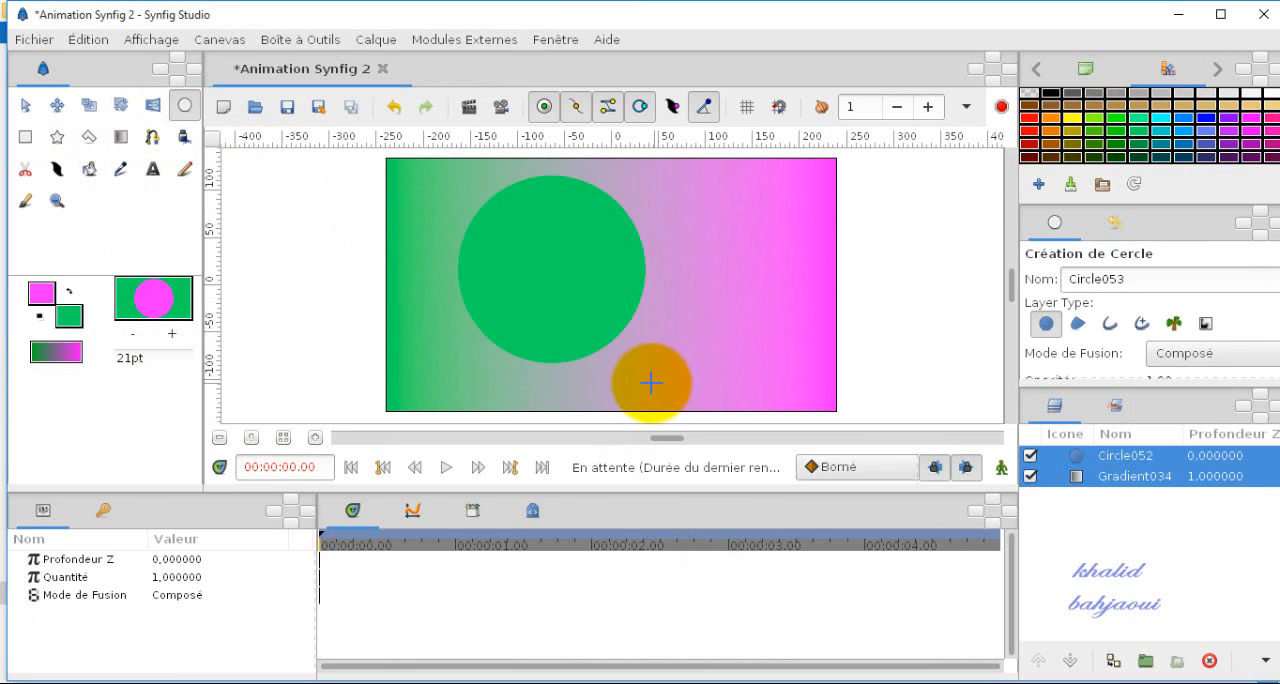
Step: Pick red from the palette and fill the circle with it using the Fill tool
left_click(1027, 147)
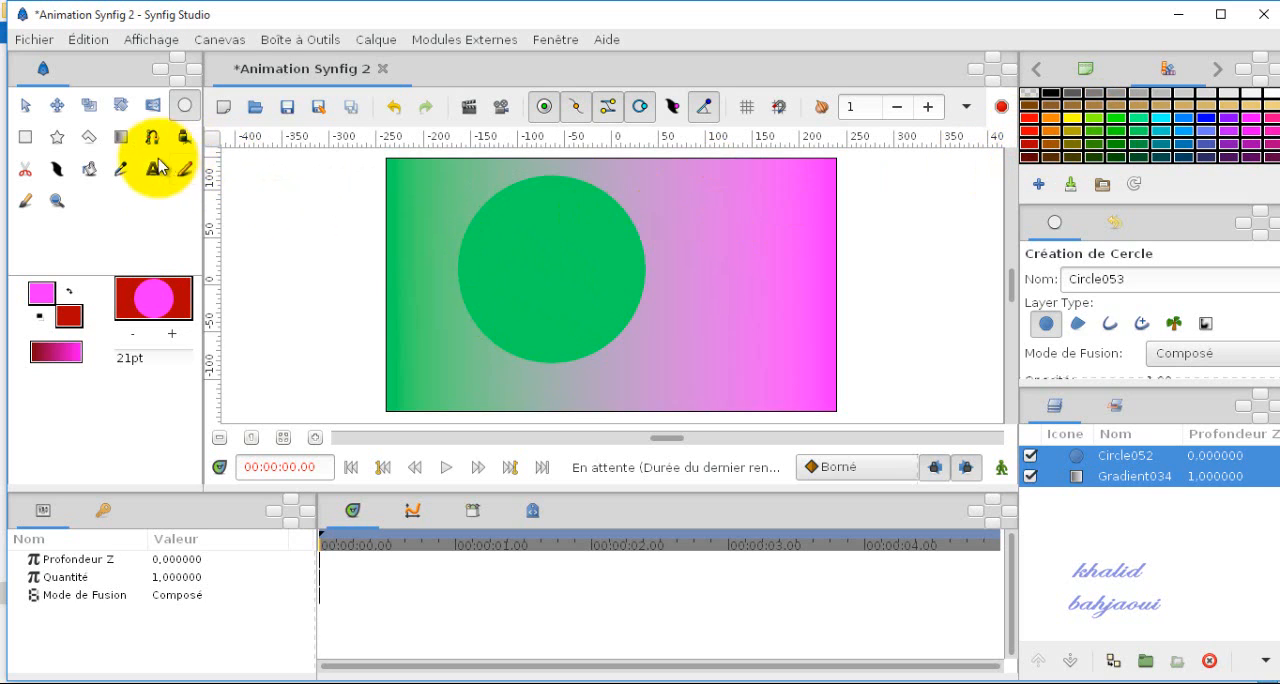
left_click(91, 172)
left_click(540, 272)
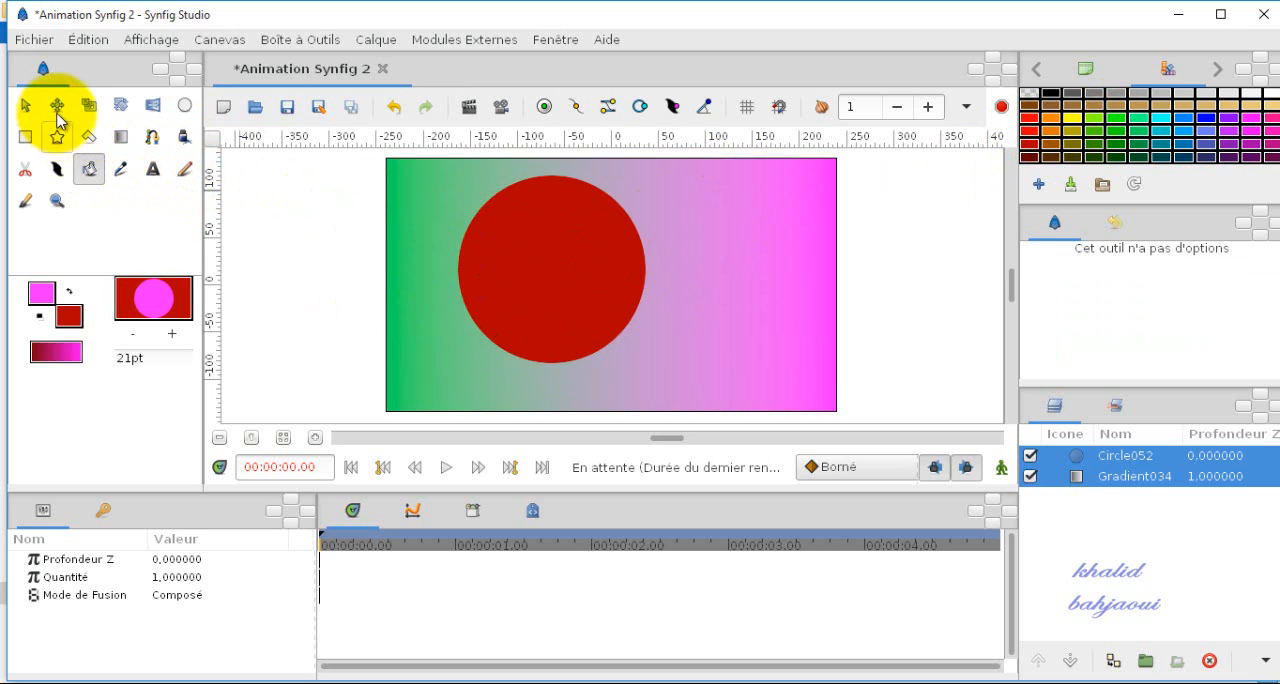
Step: Move the circle to the centre of the canvas with the Transform tool
left_click(25, 104)
left_click_drag(558, 274, 630, 295)
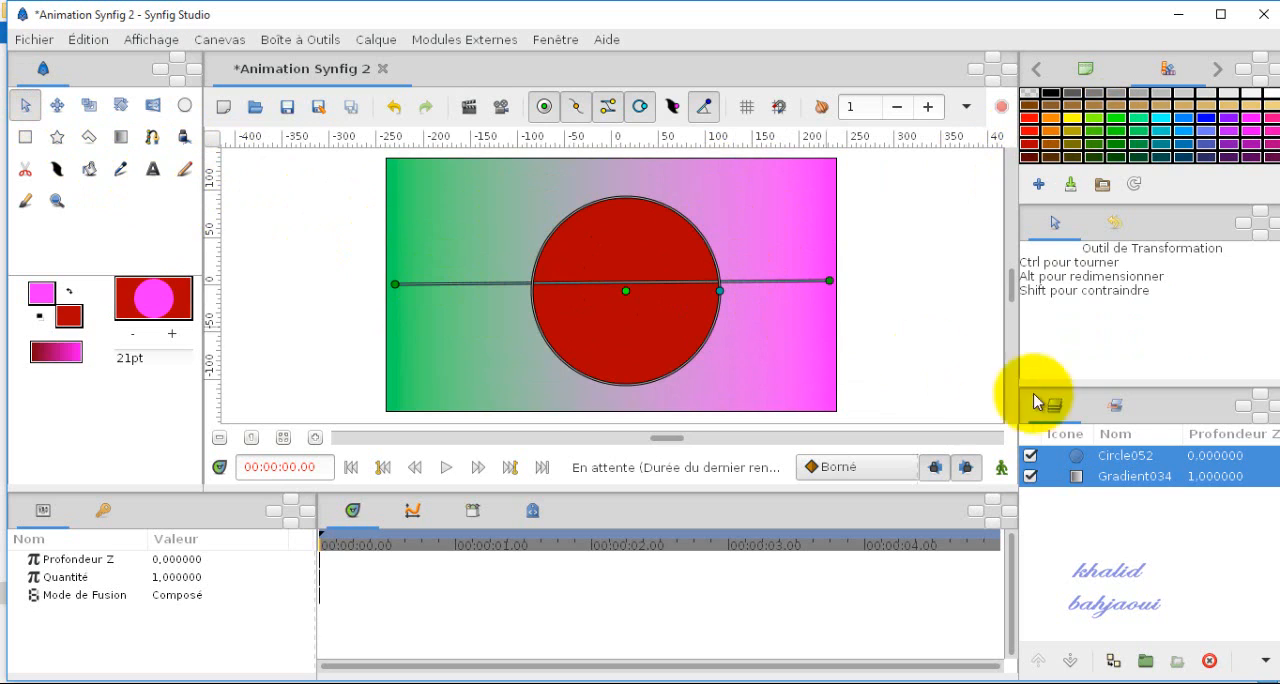
Step: Raise the gradient layer above the circle layer
left_click(1063, 480)
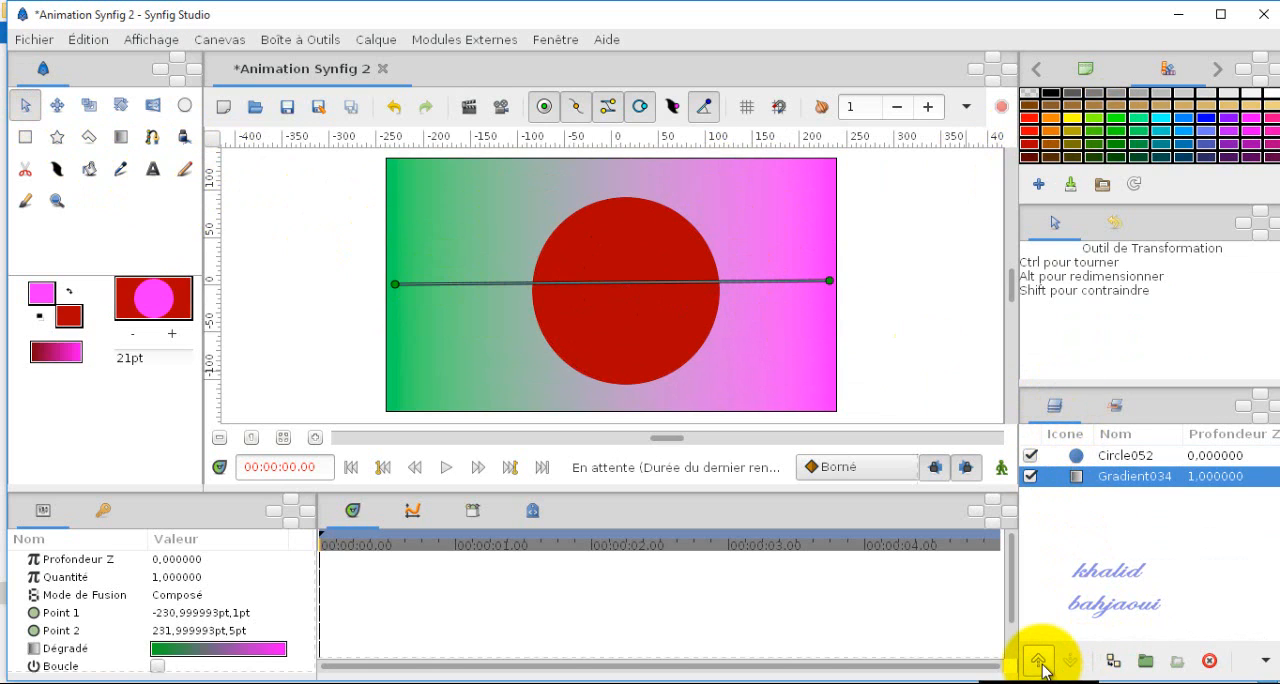
left_click(1040, 662)
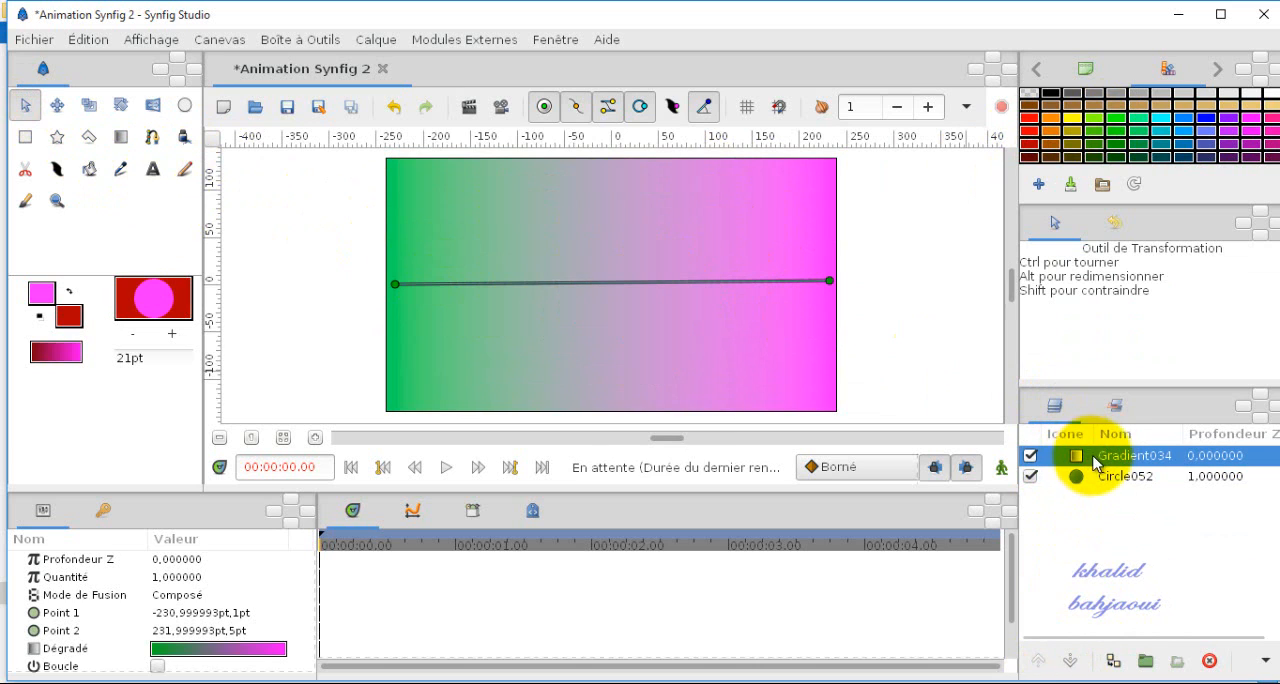
Step: Set the gradient layer's Mode de Fusion to Direct Dessus
left_click(1031, 456)
left_click(1031, 456)
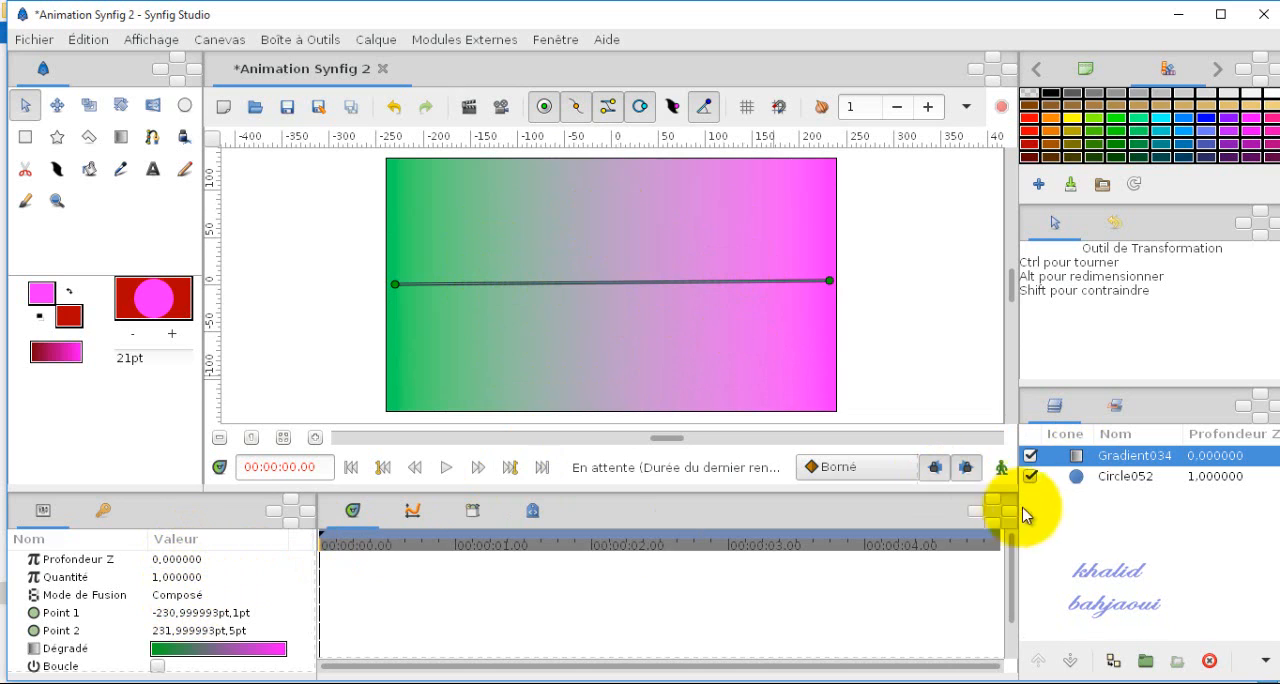
mouse_move(205, 607)
left_mouse_down()
mouse_move(91, 606)
mouse_move(30, 588)
mouse_move(175, 585)
mouse_move(215, 603)
left_mouse_up()
left_click(214, 596)
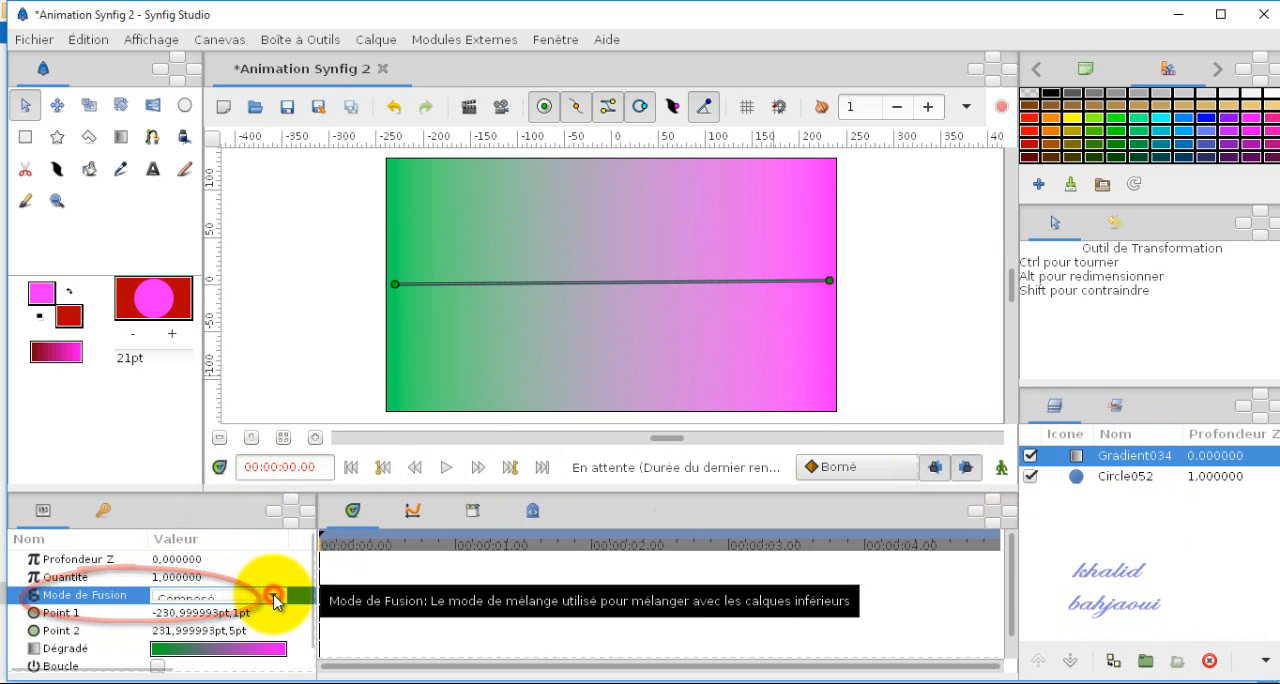
left_click(277, 601)
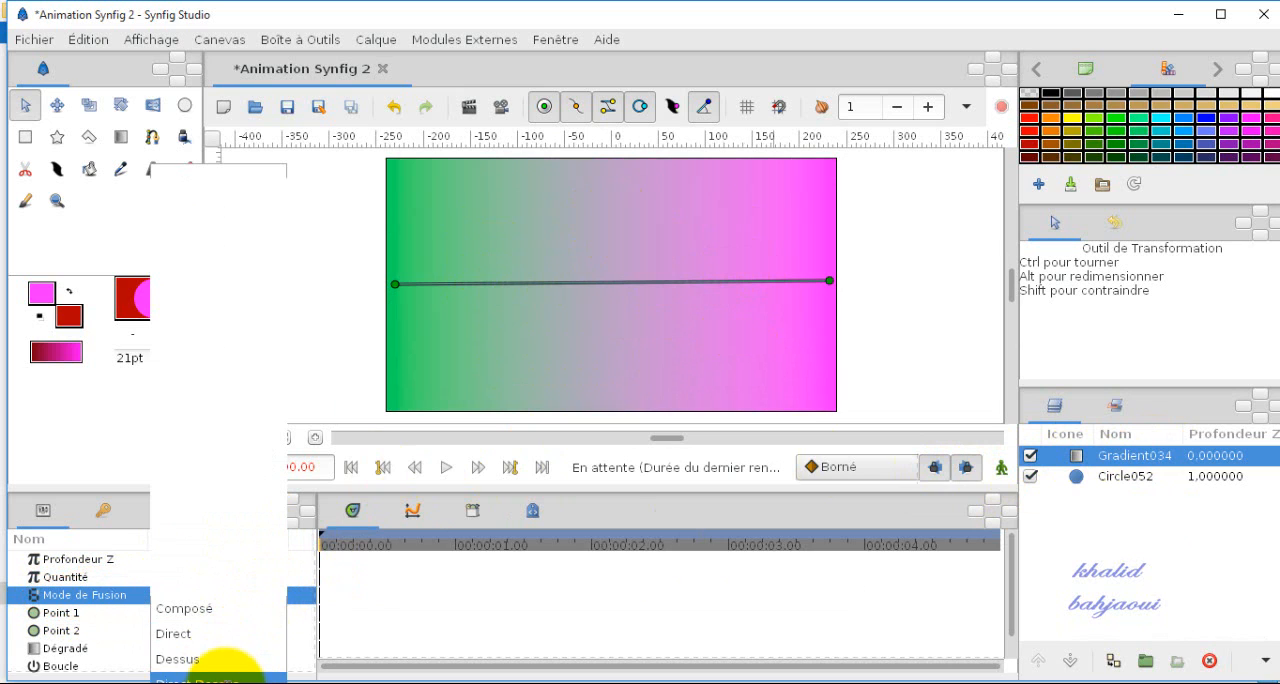
left_click(220, 679)
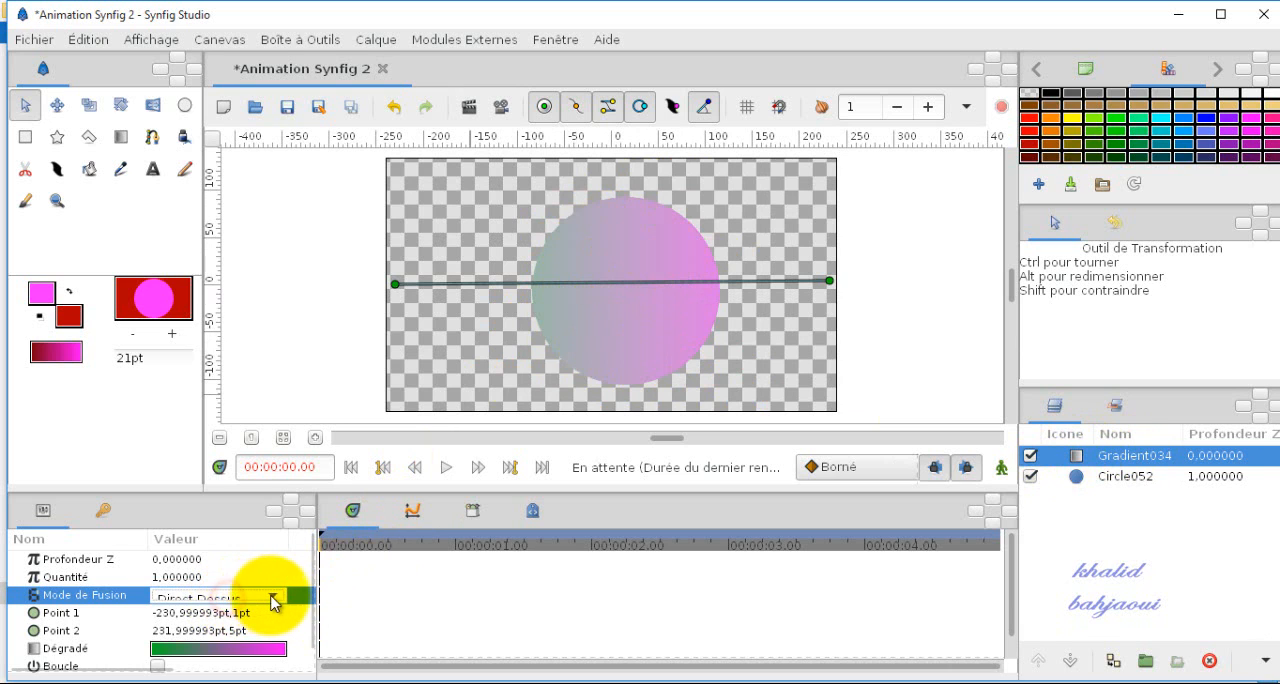
left_click(273, 596)
left_click(212, 545)
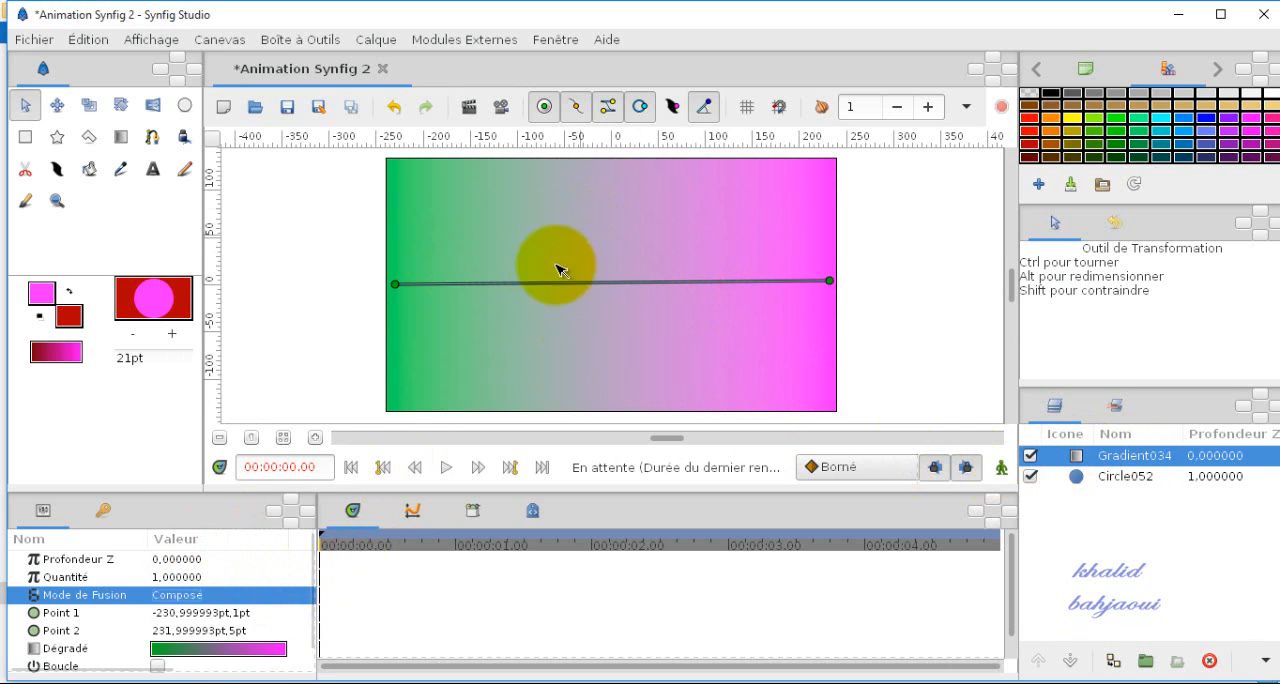
left_click(1029, 456)
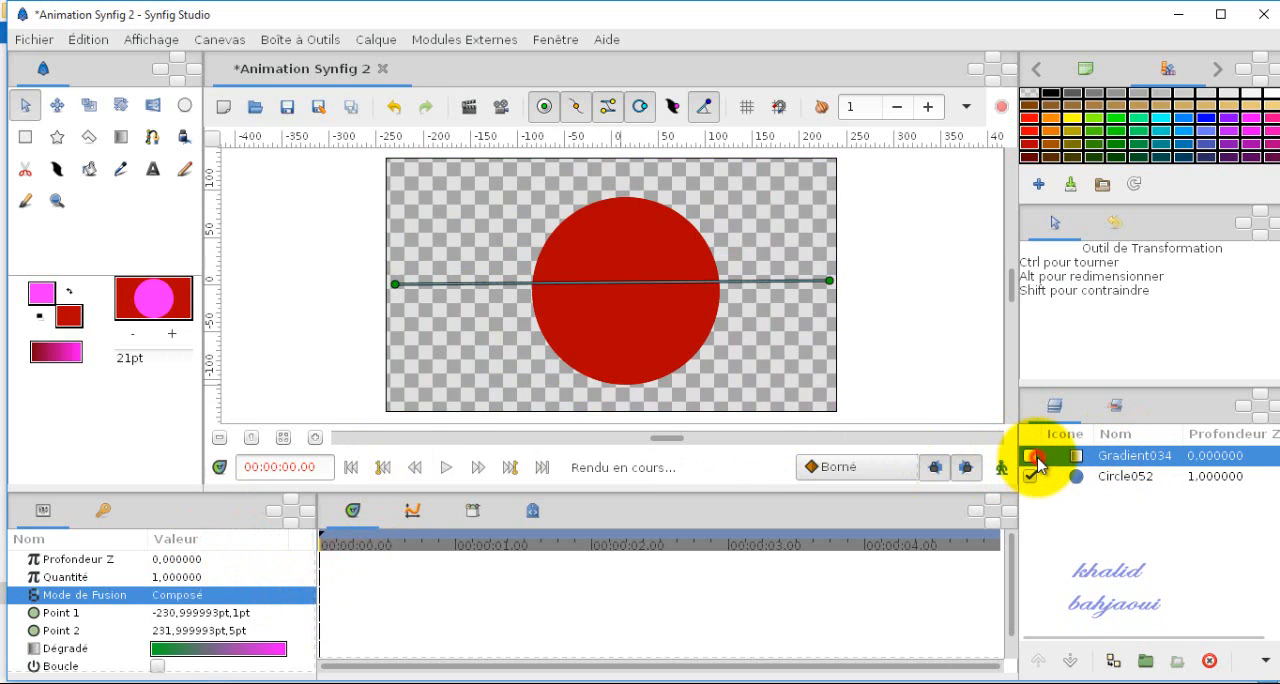
left_click(1029, 456)
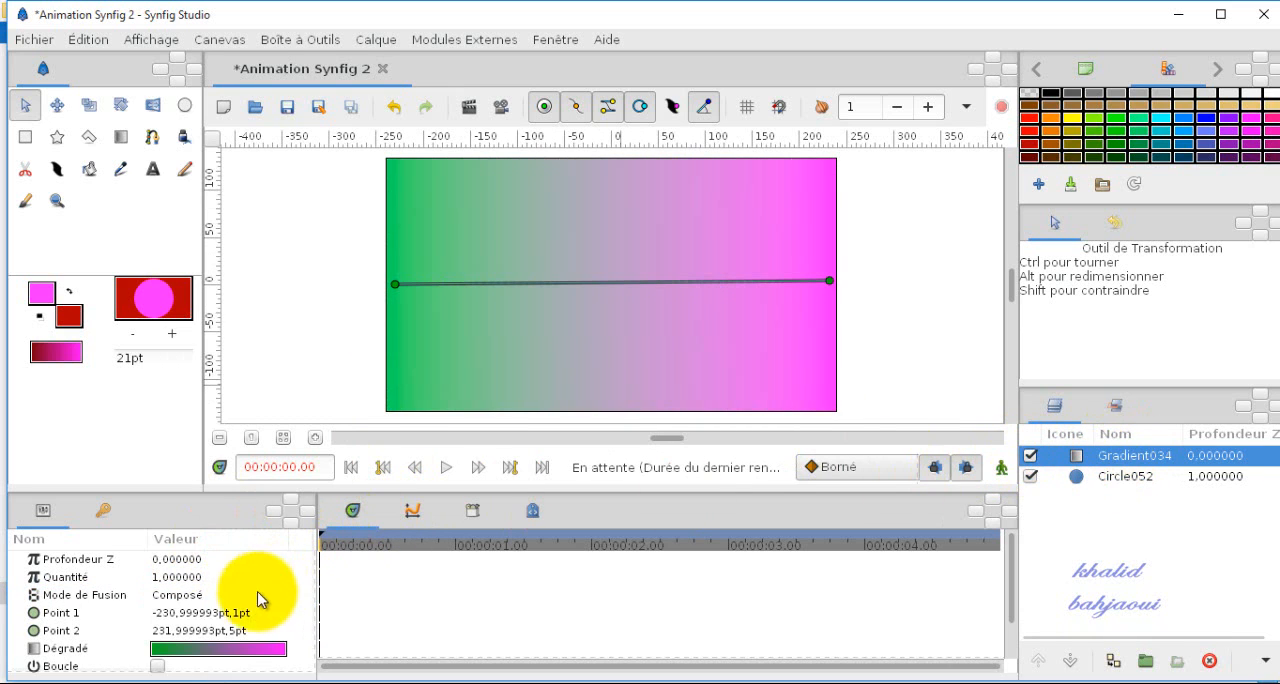
Step: Switch the gradient layer's Mode de Fusion back to Direct Dessus
left_click(216, 598)
left_click(245, 598)
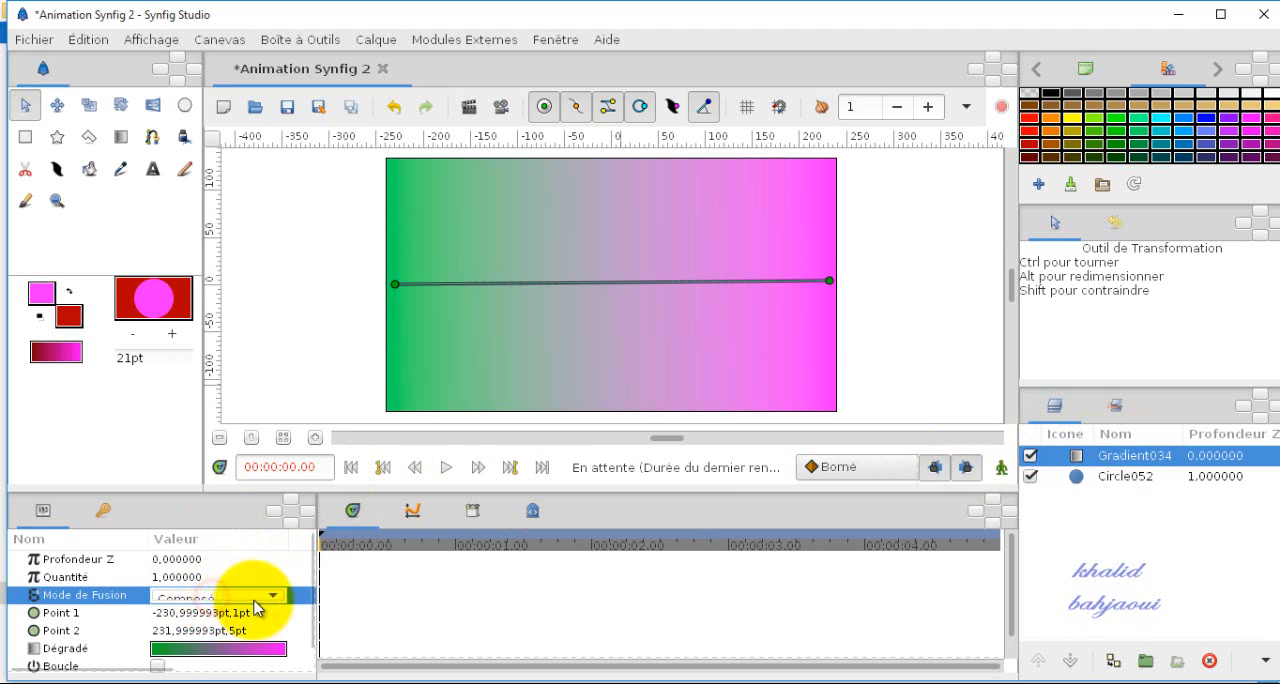
left_click(275, 597)
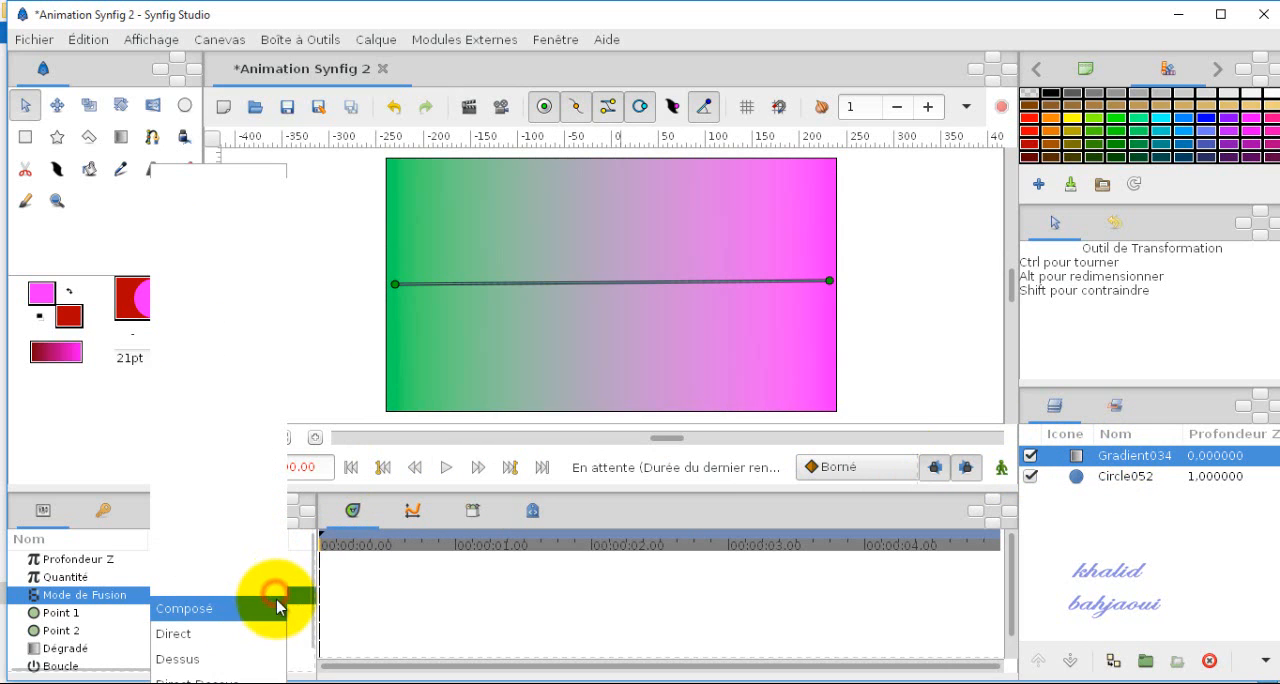
left_click(241, 677)
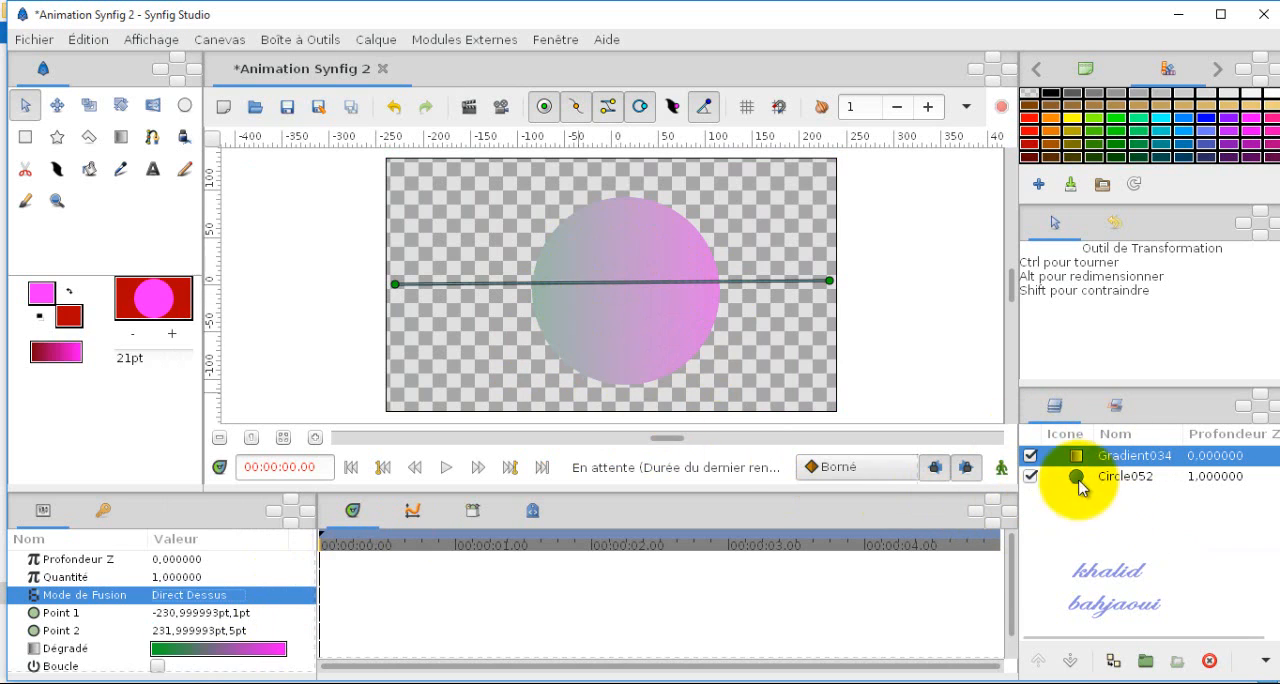
Step: Lower the gradient layer beneath the circle, raise it back above, then delete the gradient layer
left_click(1068, 665)
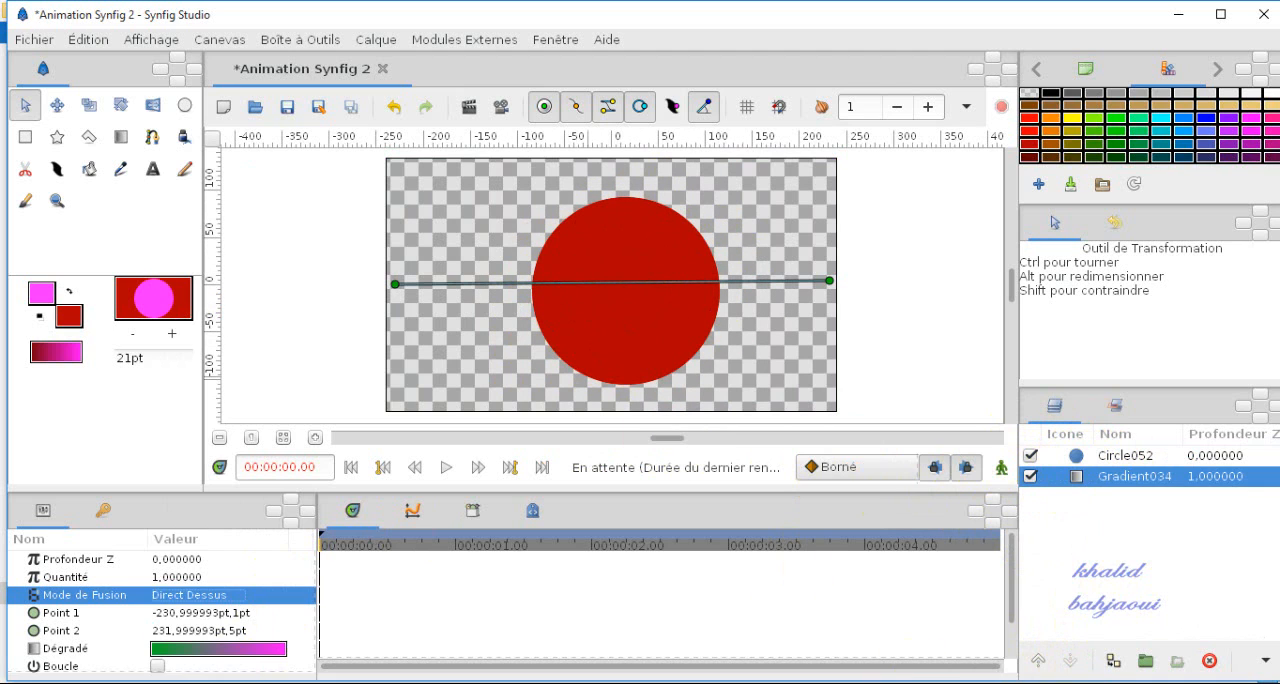
left_click(1040, 660)
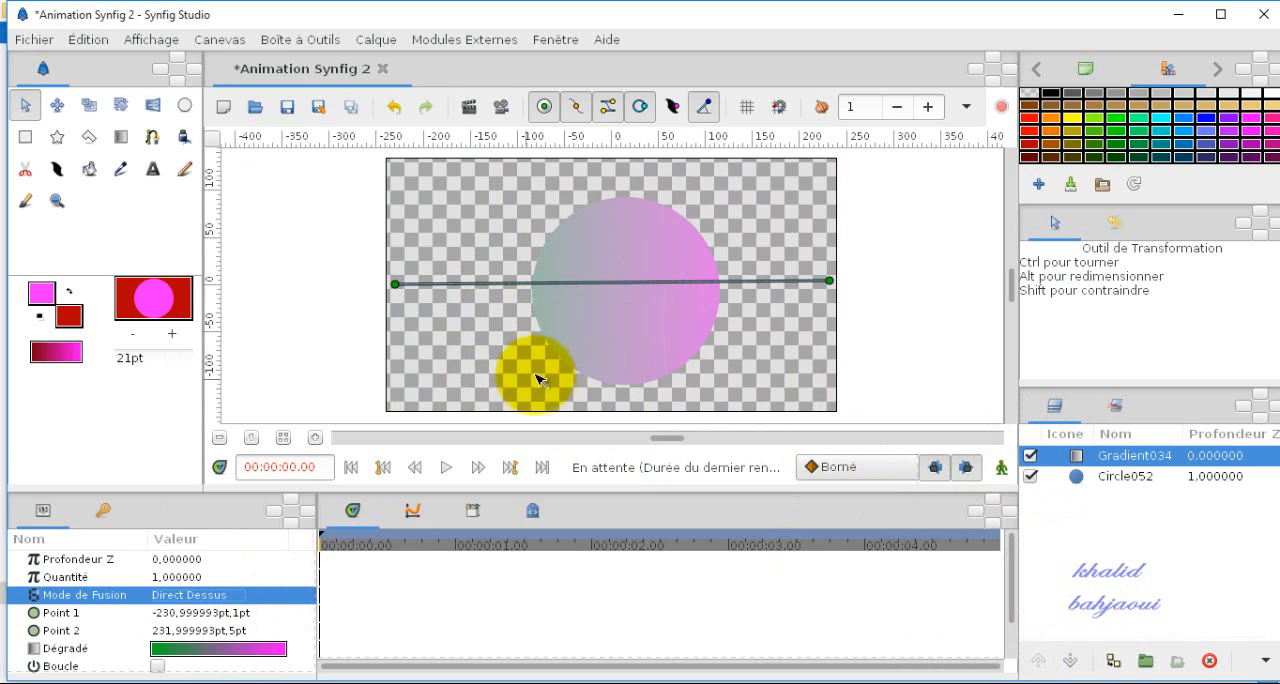
left_click(1212, 661)
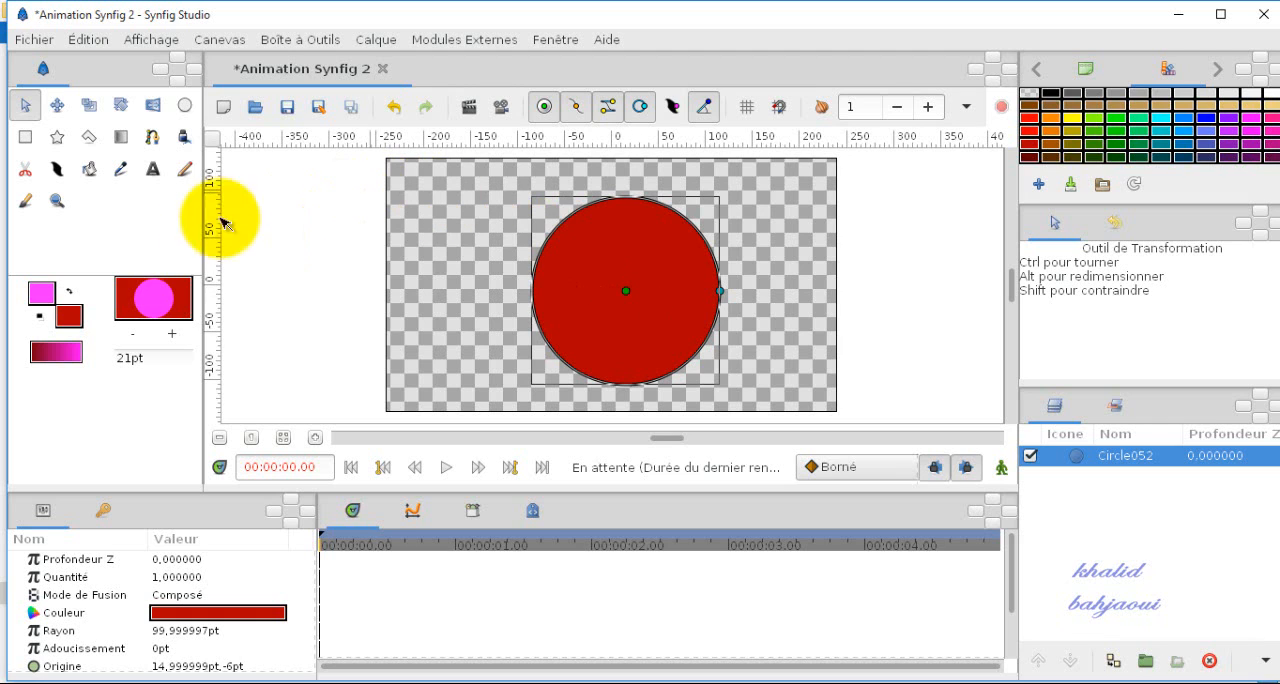
Step: Add a Flou blur layer over the circle and set its size to 15pt,6pt
left_click(389, 40)
mouse_move(405, 68)
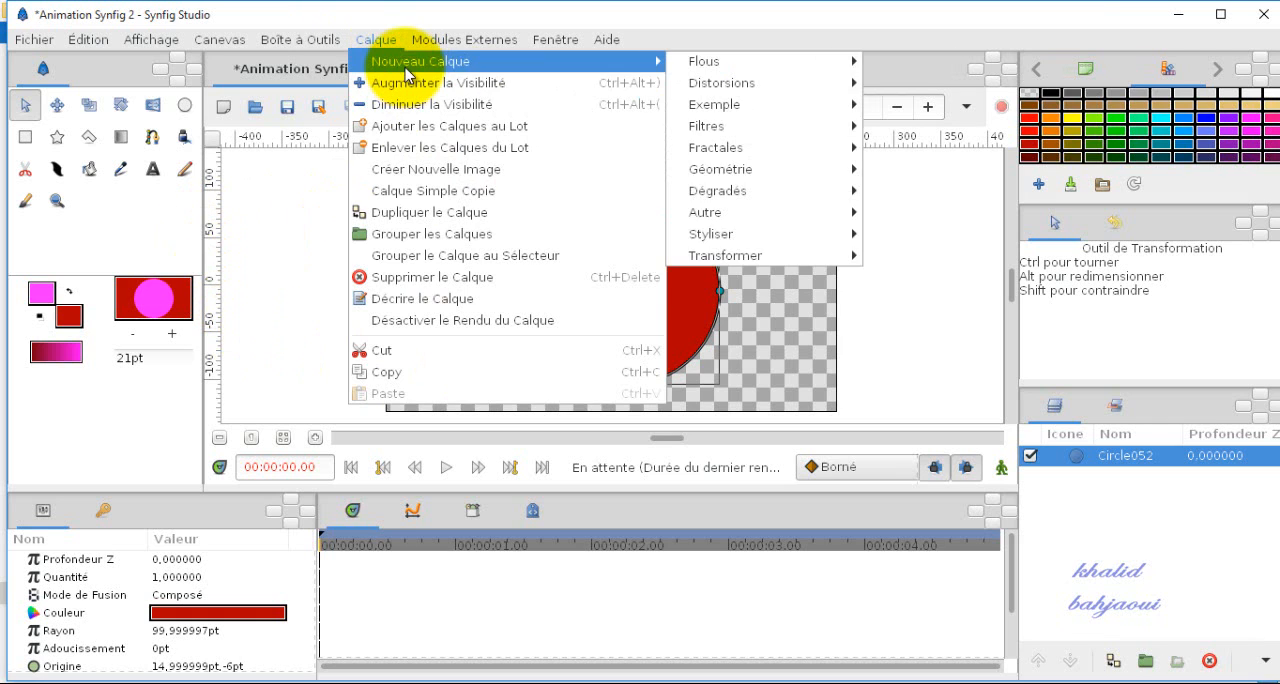
mouse_move(694, 66)
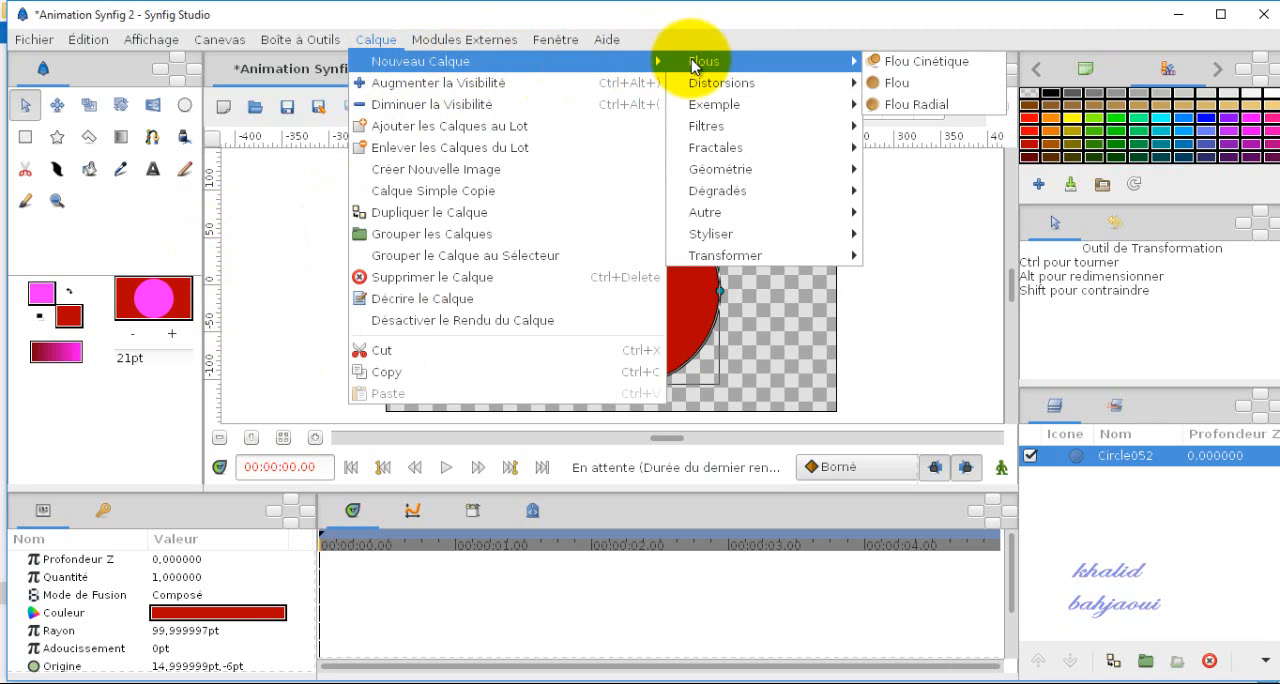
mouse_move(714, 108)
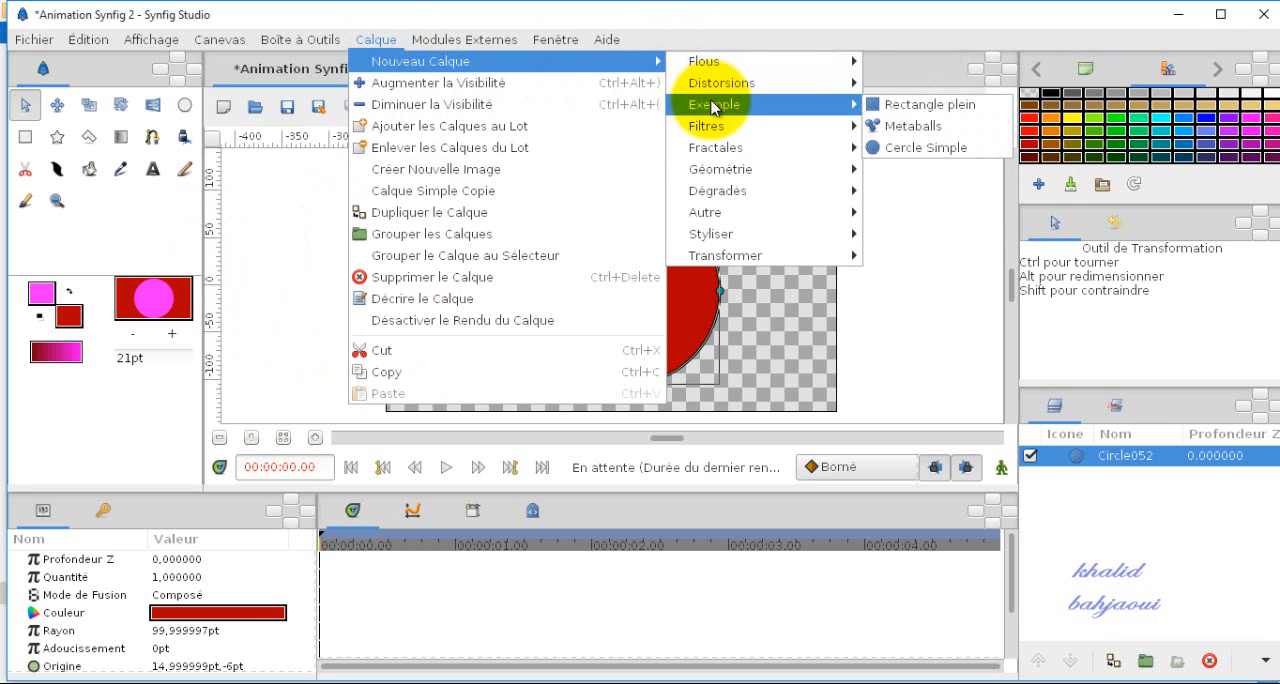
mouse_move(721, 134)
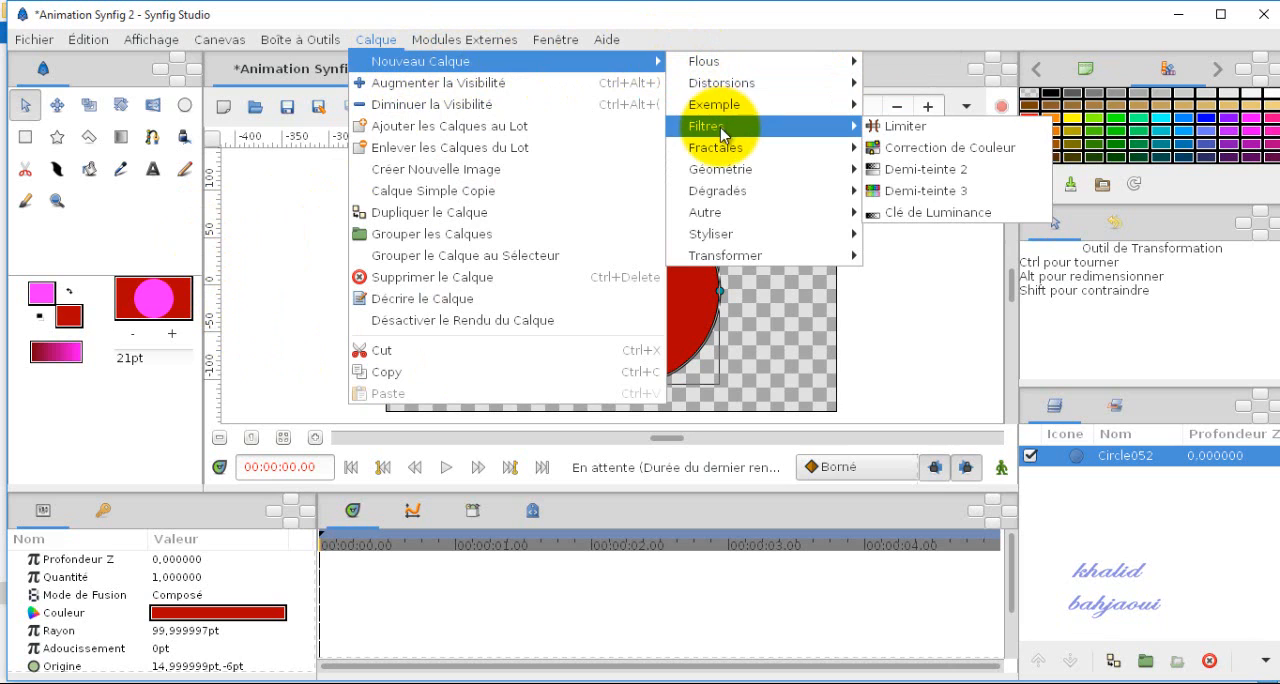
mouse_move(735, 172)
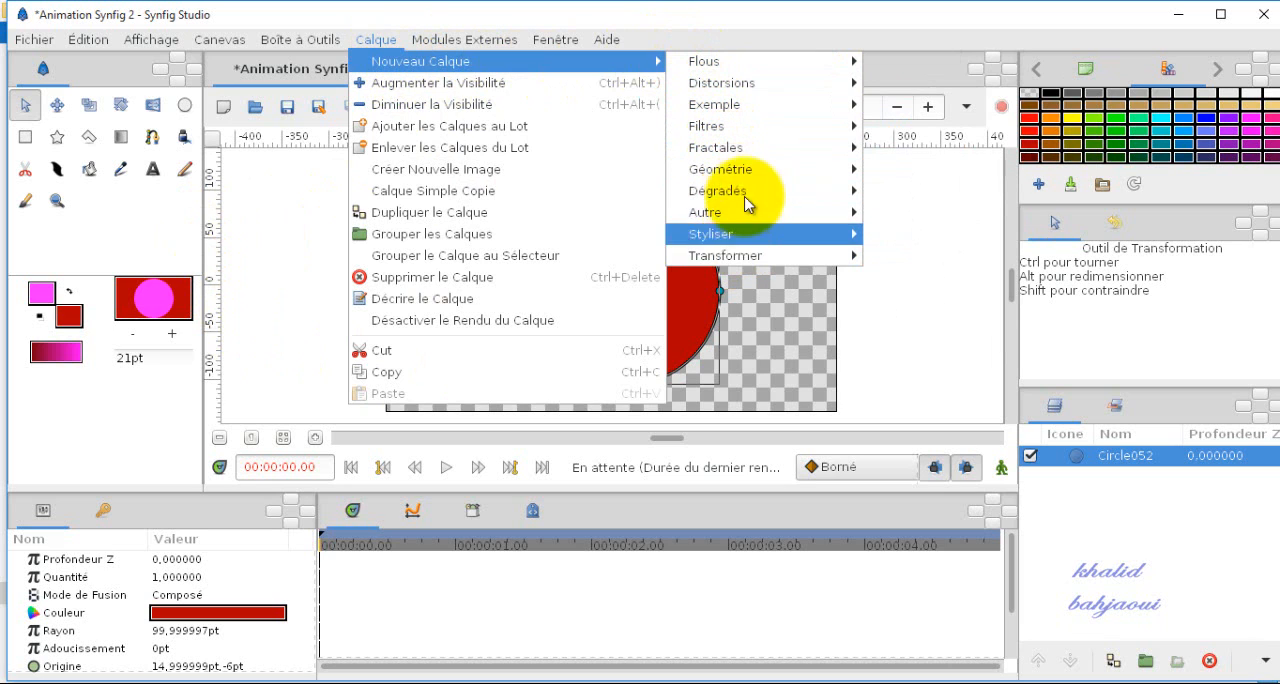
mouse_move(725, 265)
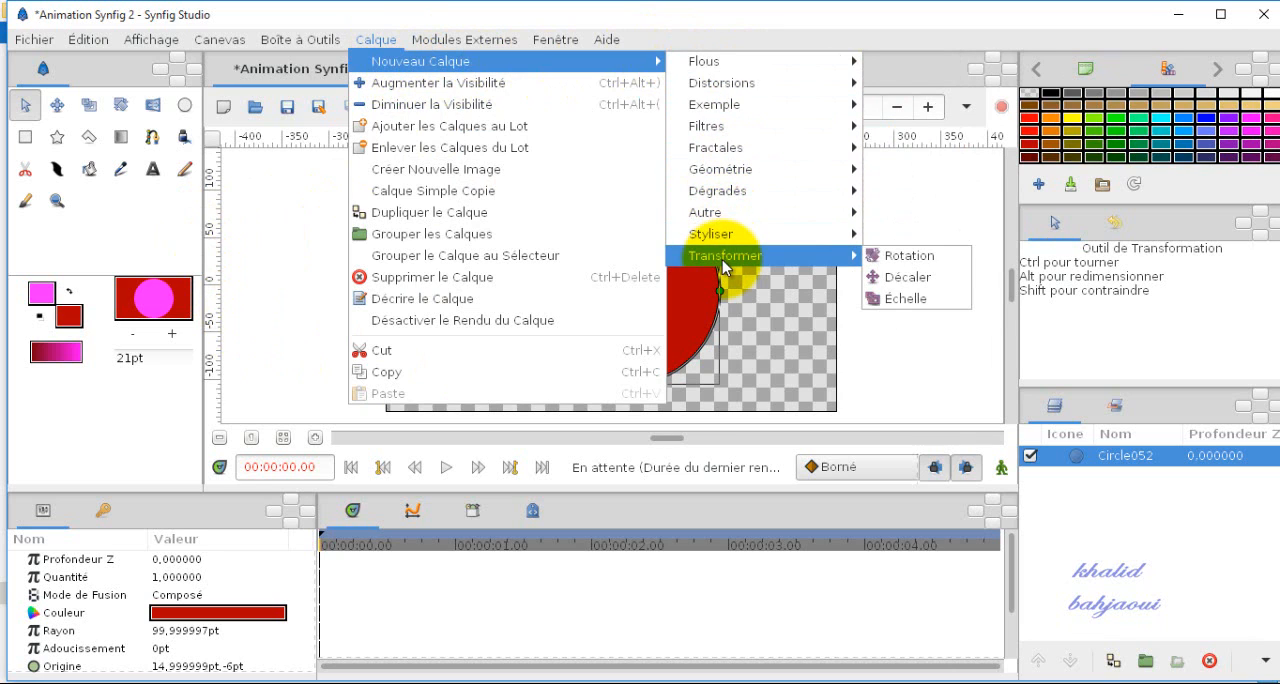
mouse_move(722, 242)
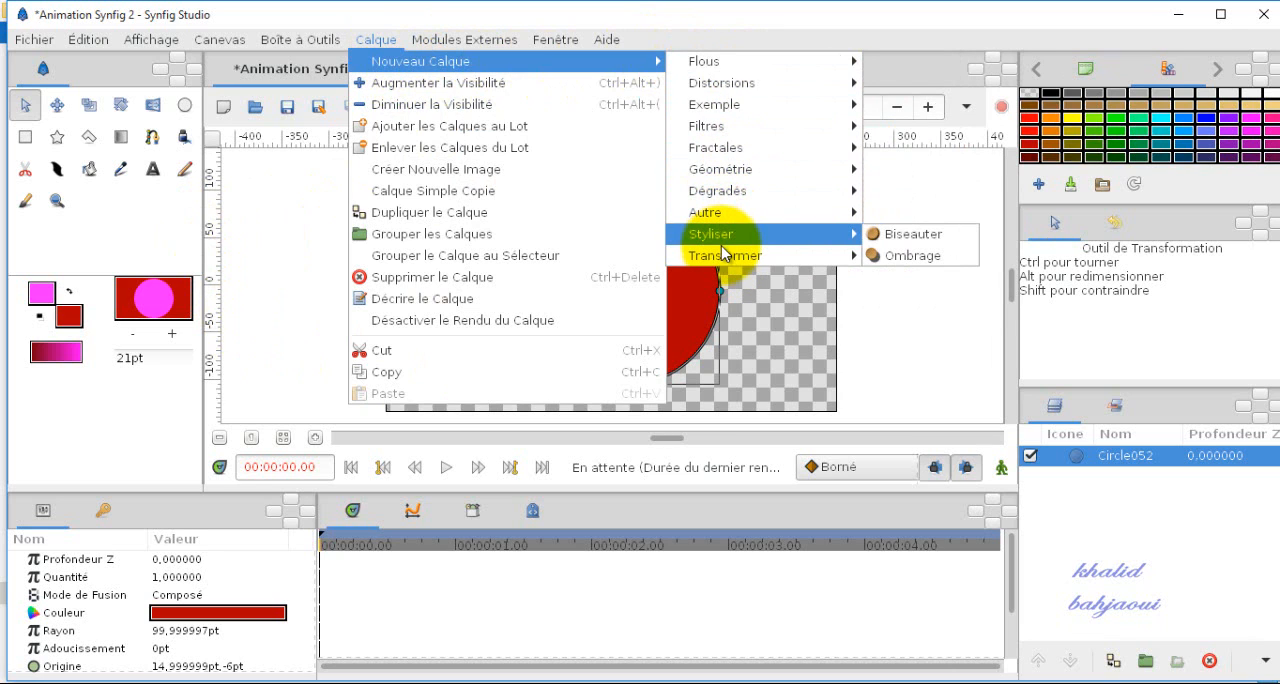
mouse_move(771, 60)
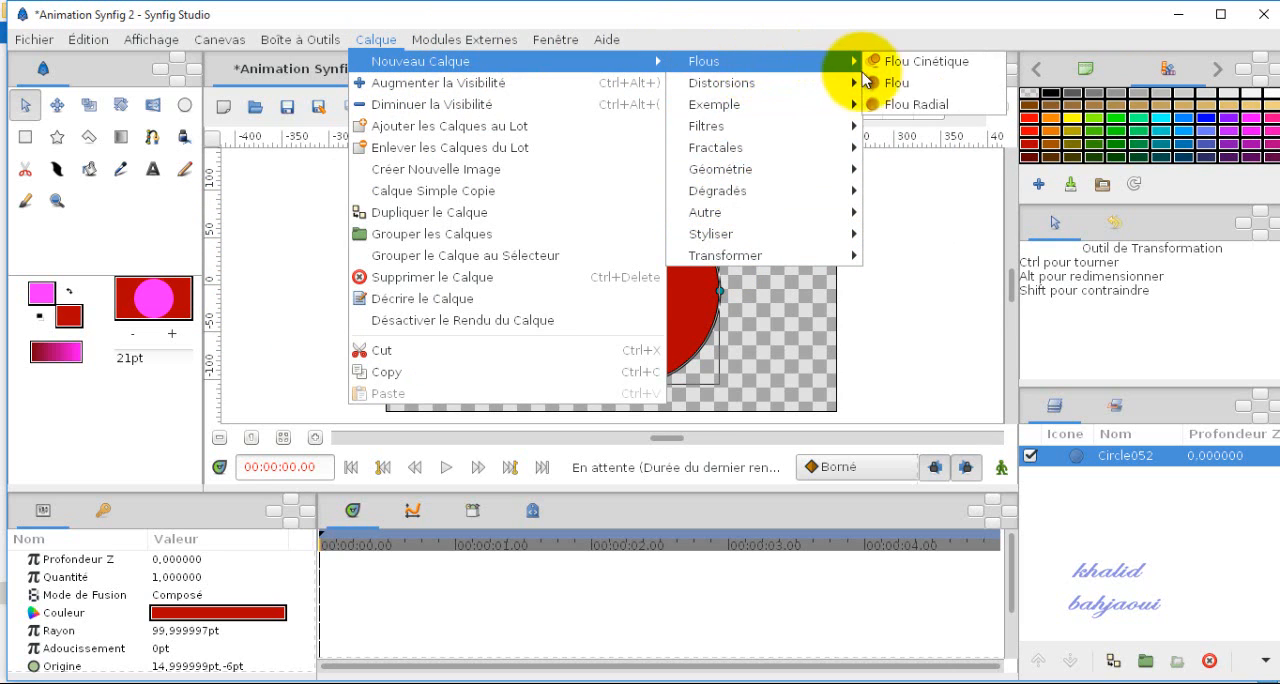
left_click(897, 86)
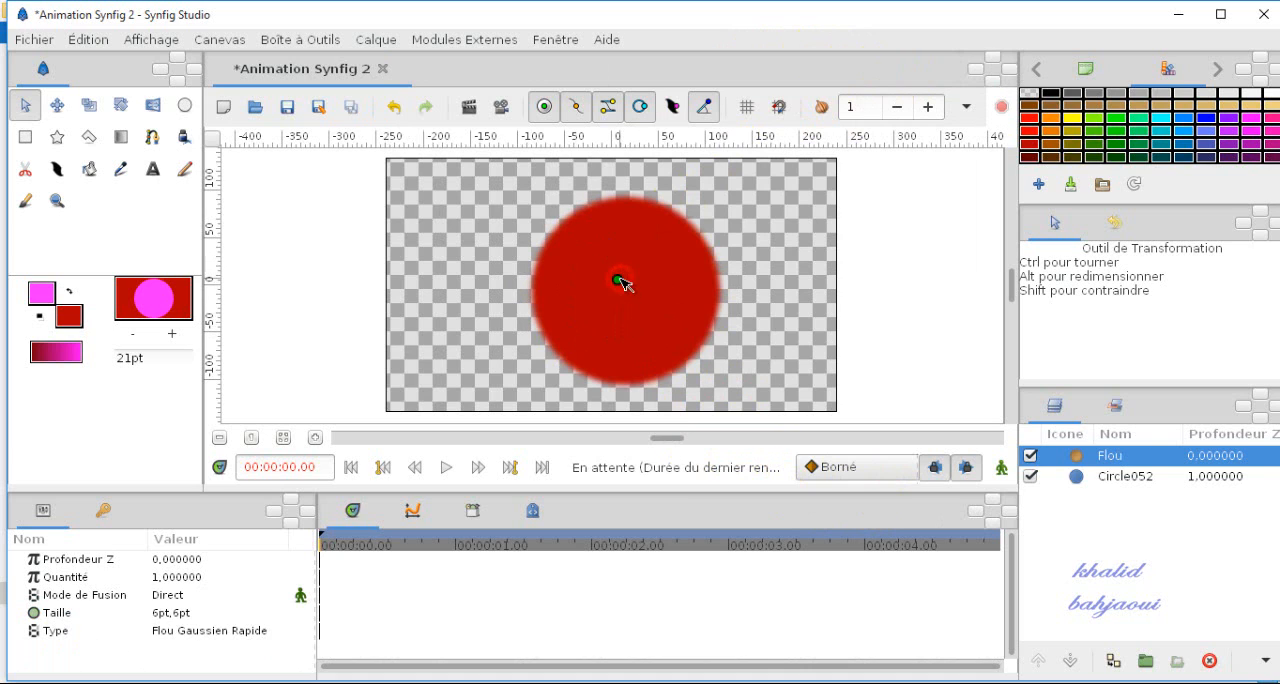
left_click_drag(663, 282, 675, 308)
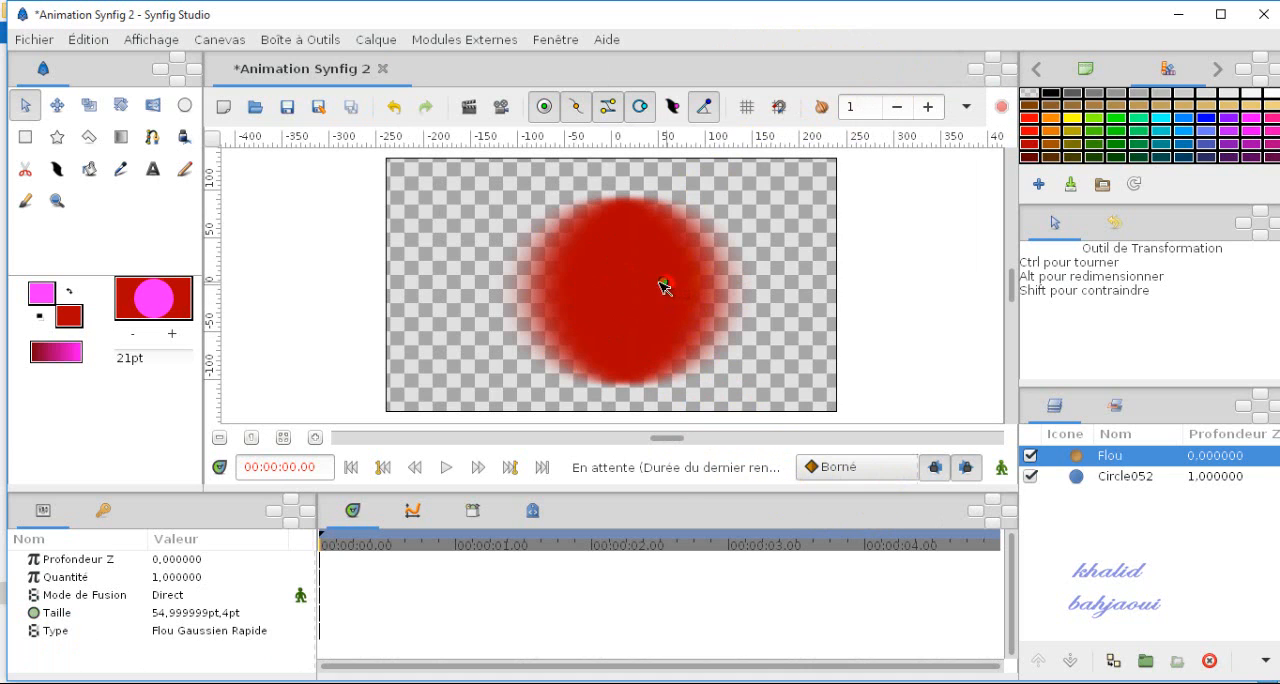
left_click(1070, 660)
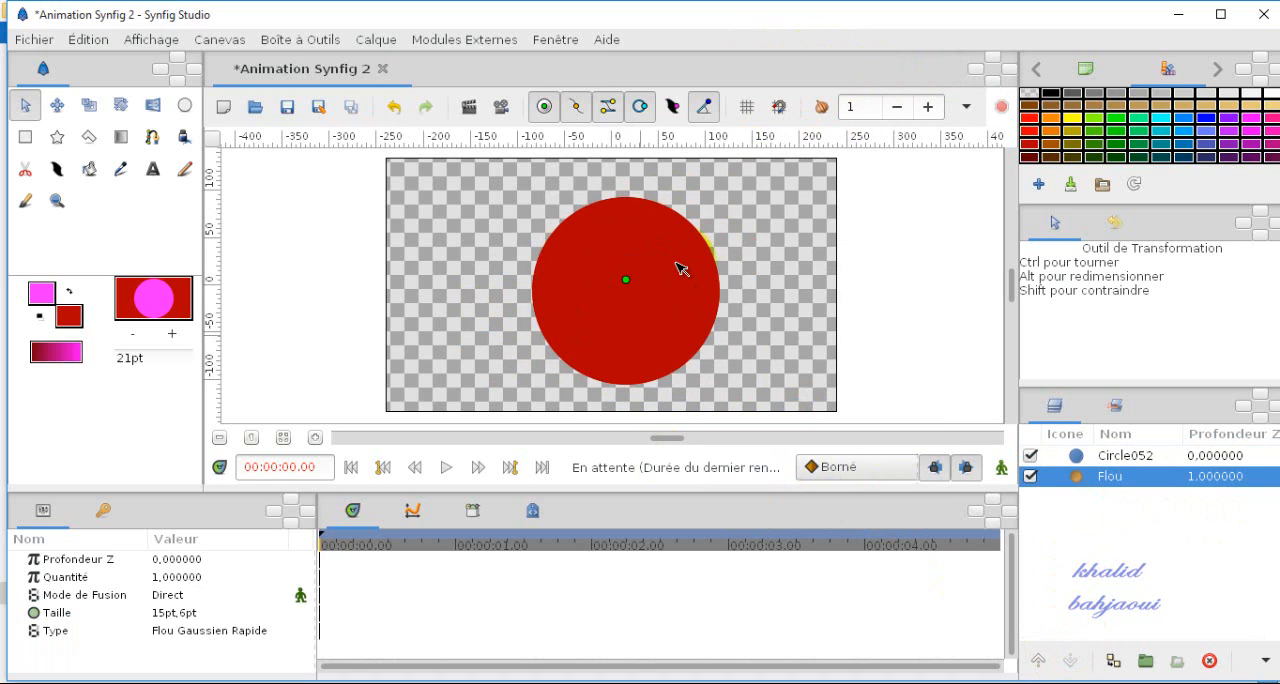
left_click(1039, 662)
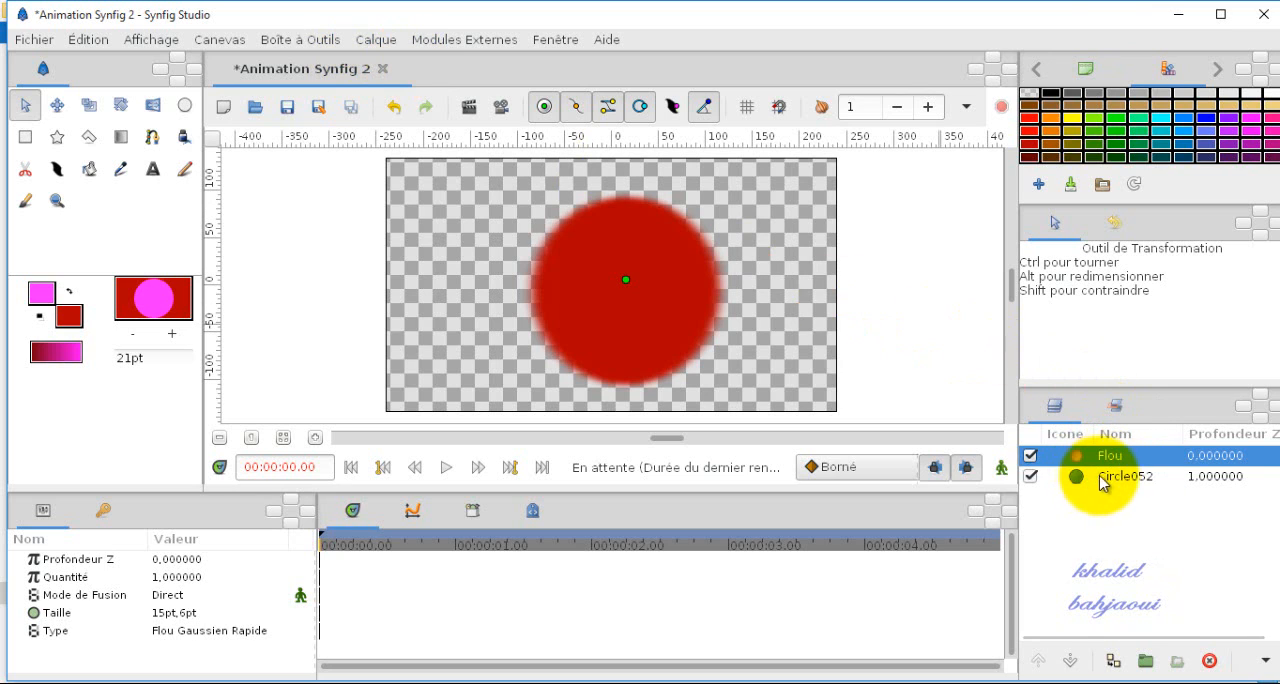
Step: Draw a rectangle about 103 by 43 pt in the canvas's upper left area with the Rectangle tool
left_click(27, 140)
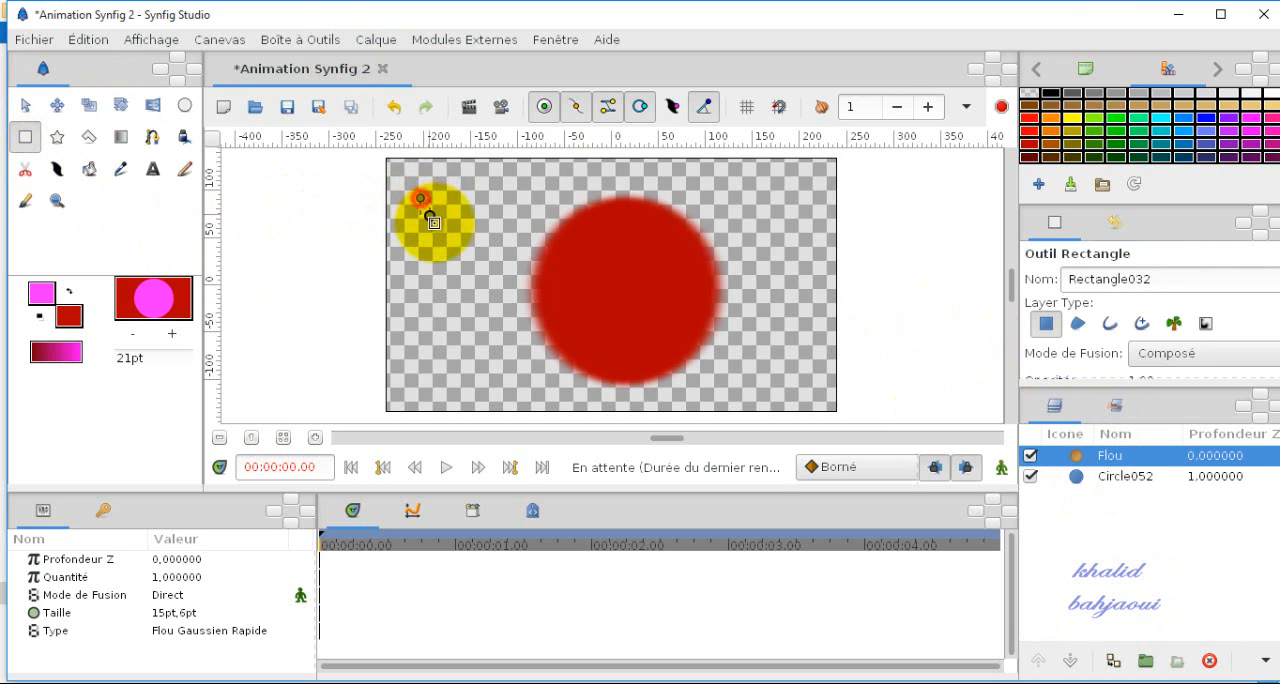
left_click_drag(429, 216, 517, 239)
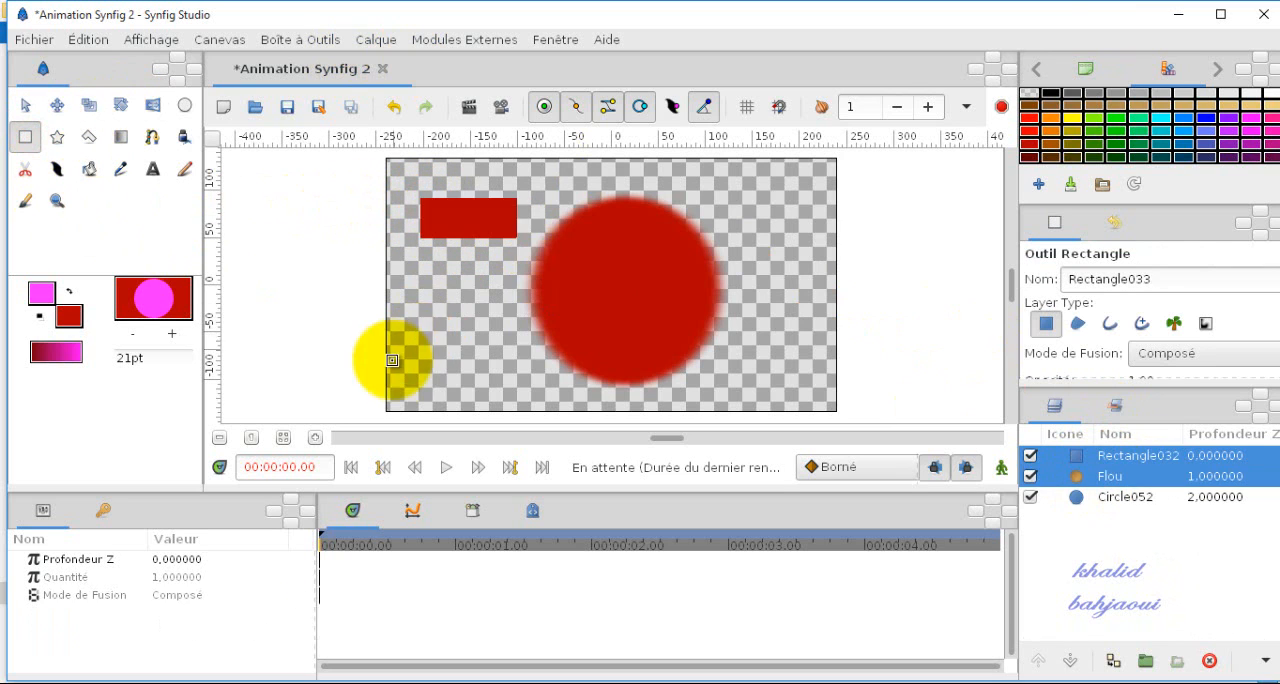
double_click(1115, 455)
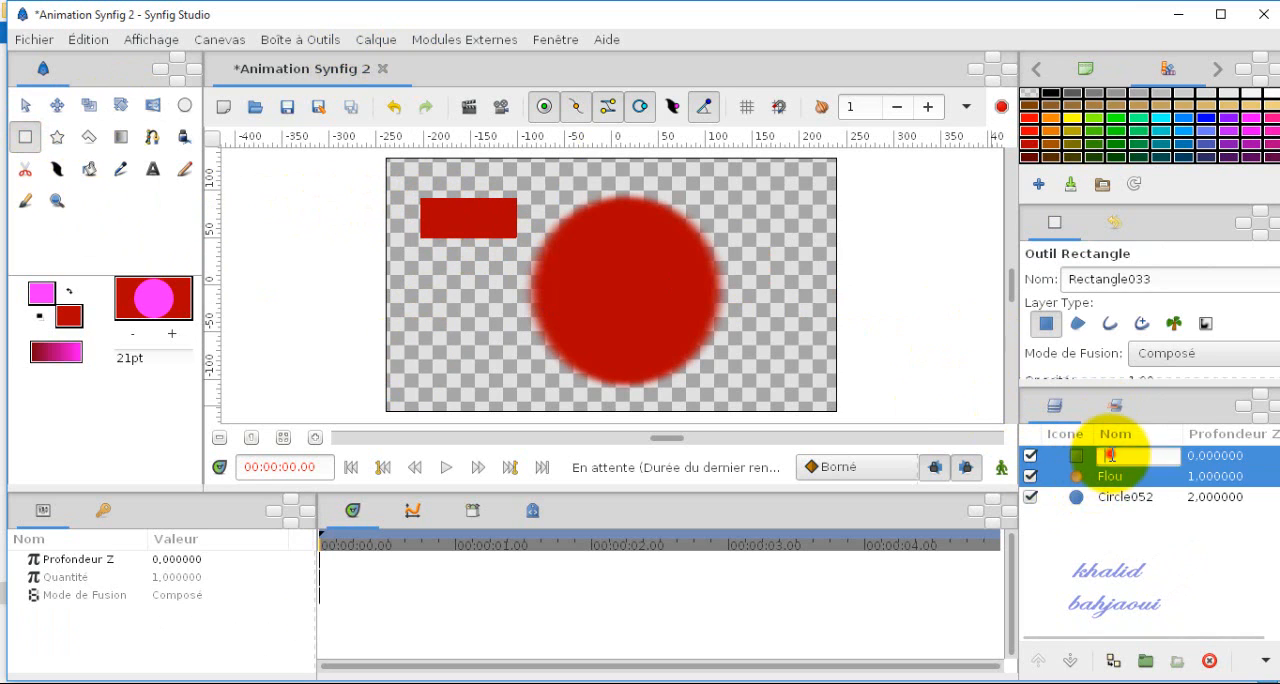
left_click(1060, 460)
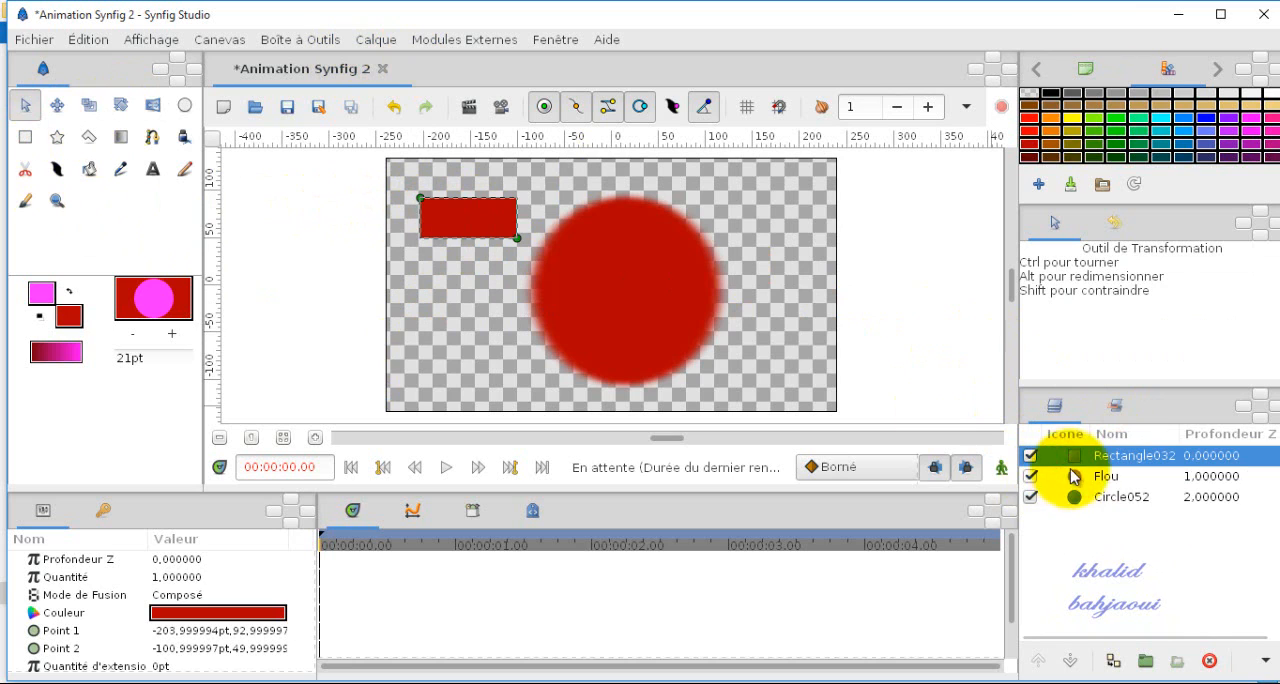
Step: Lower the rectangle layer beneath the blur layer
left_click(1072, 661)
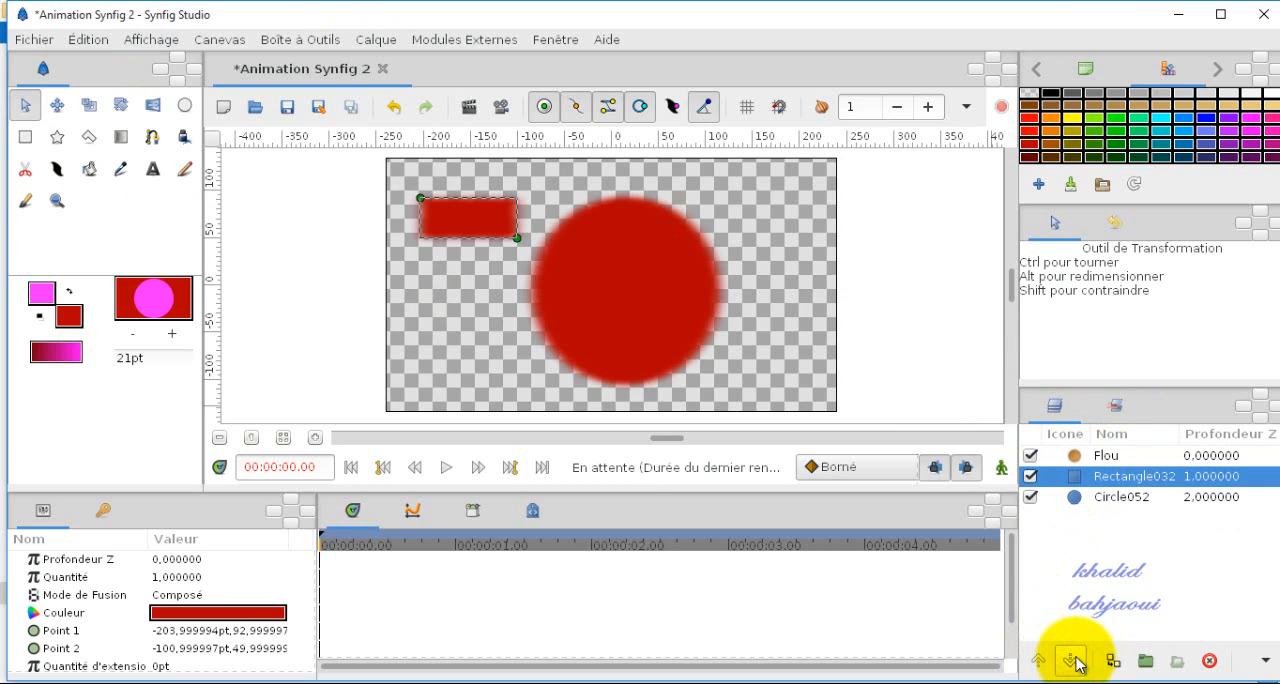
left_click(461, 311)
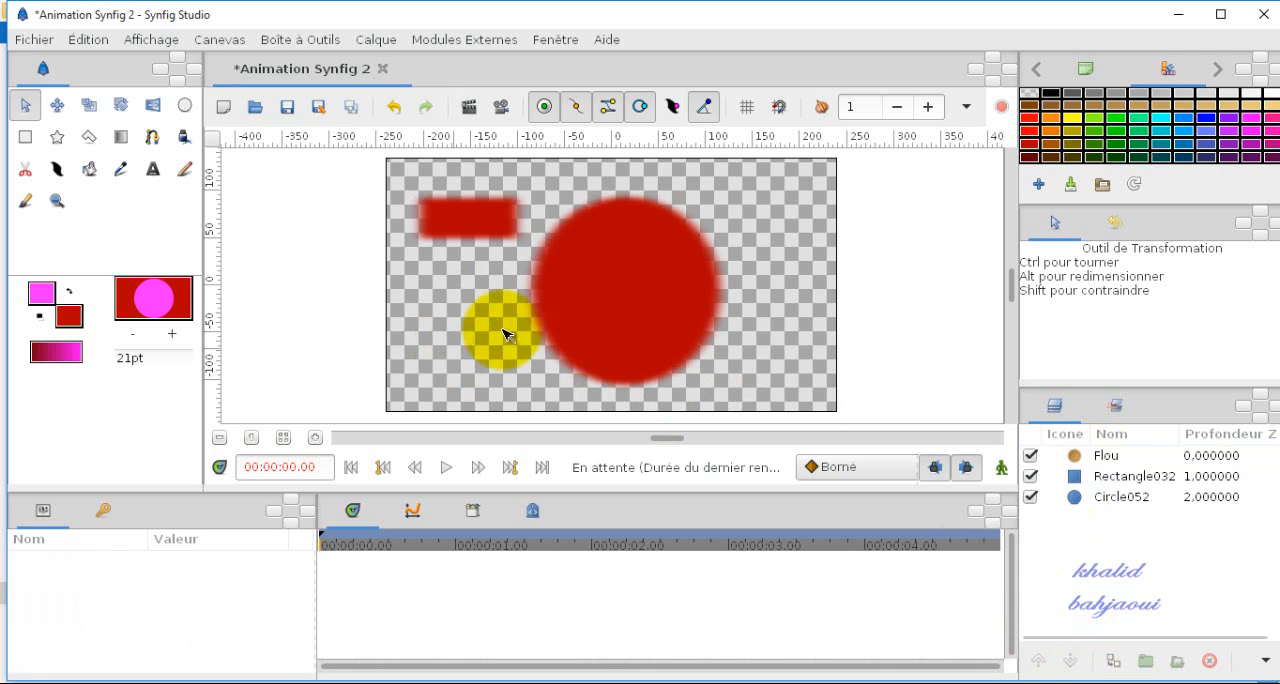
Step: Group the blur and rectangle layers together and expand the group to check its contents
left_click(1116, 459)
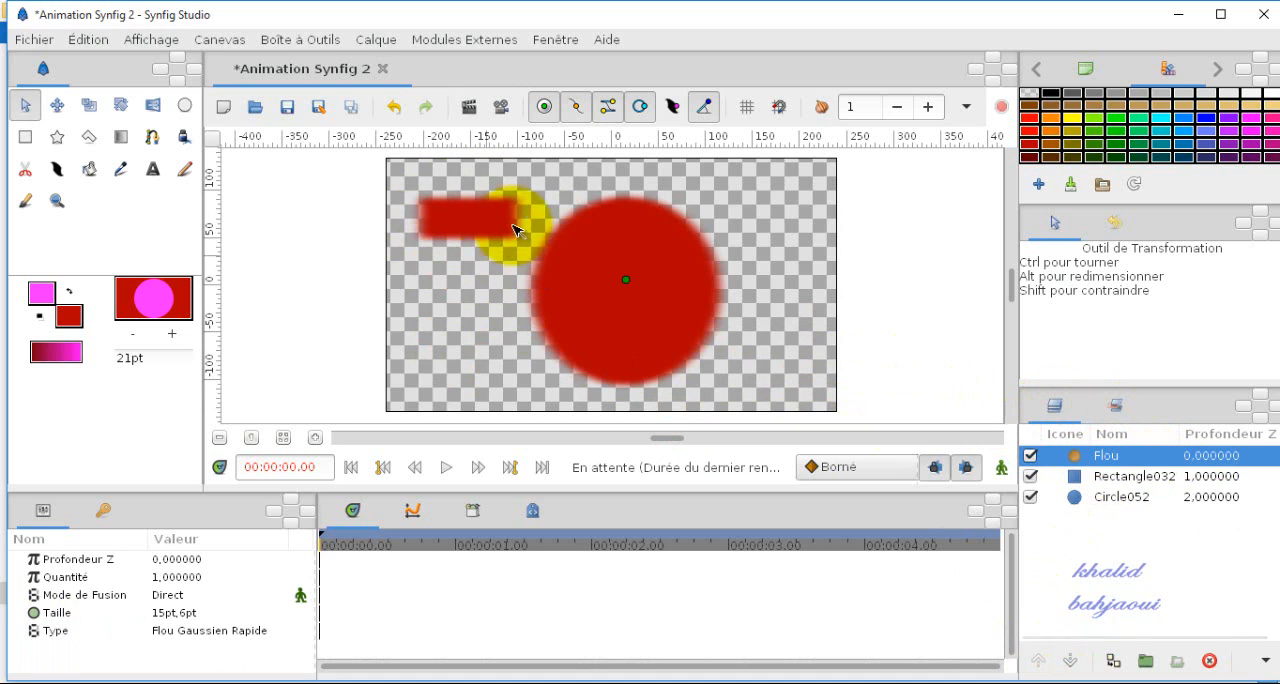
left_click(1118, 482, "ctrl")
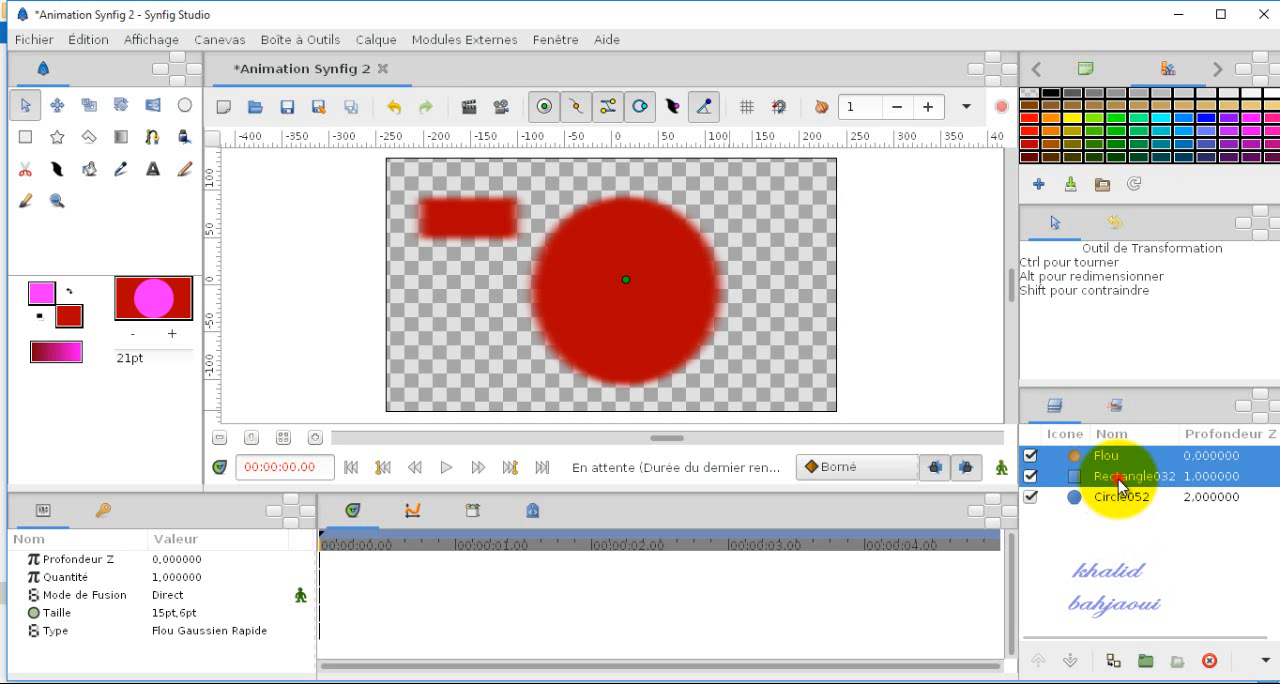
left_click(1145, 662)
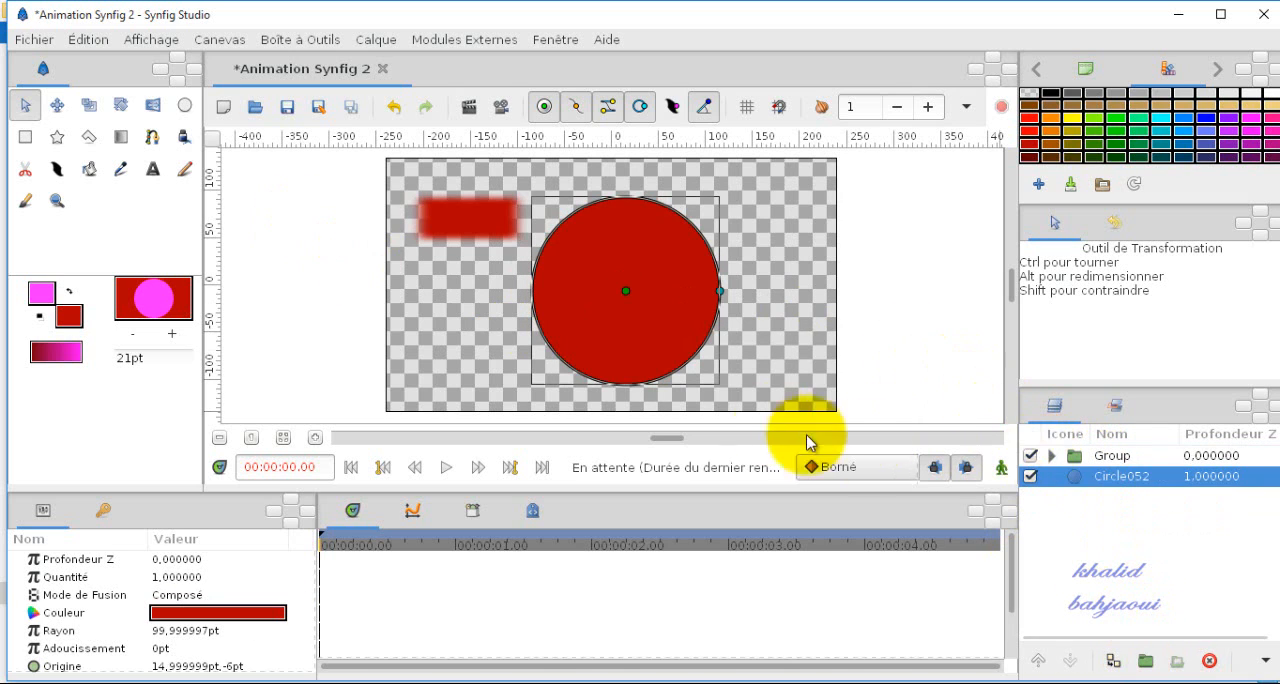
left_click(457, 267)
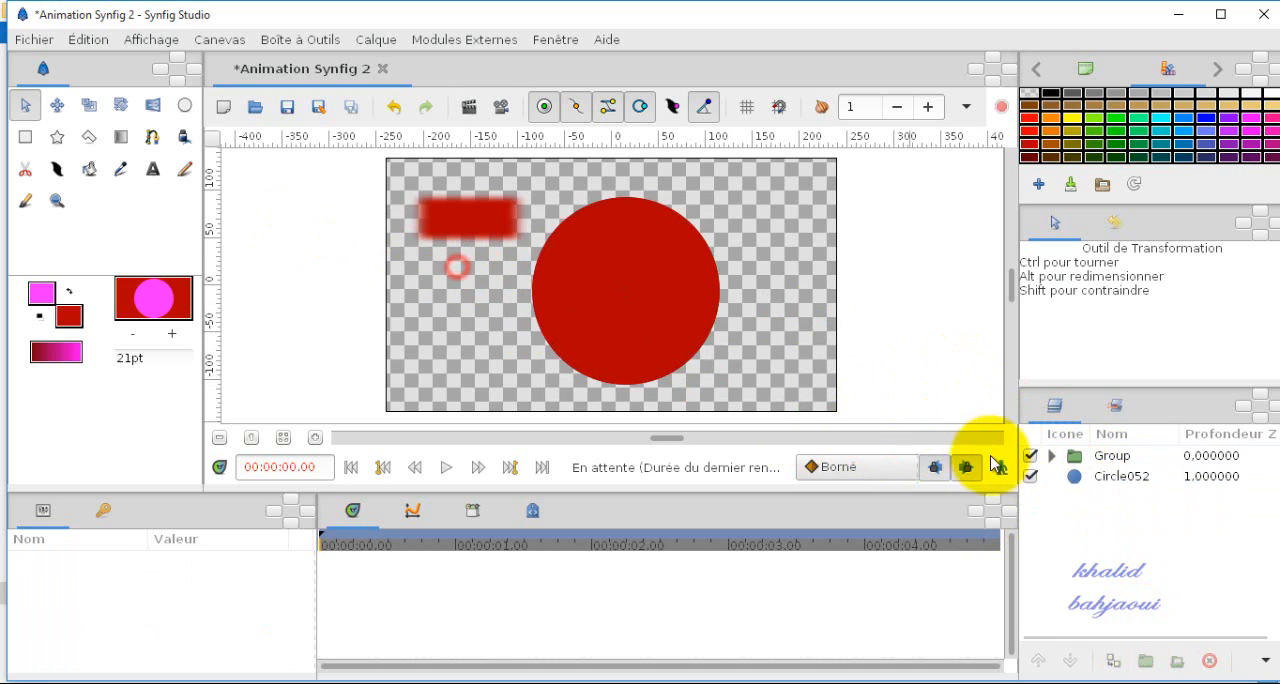
left_click(1051, 455)
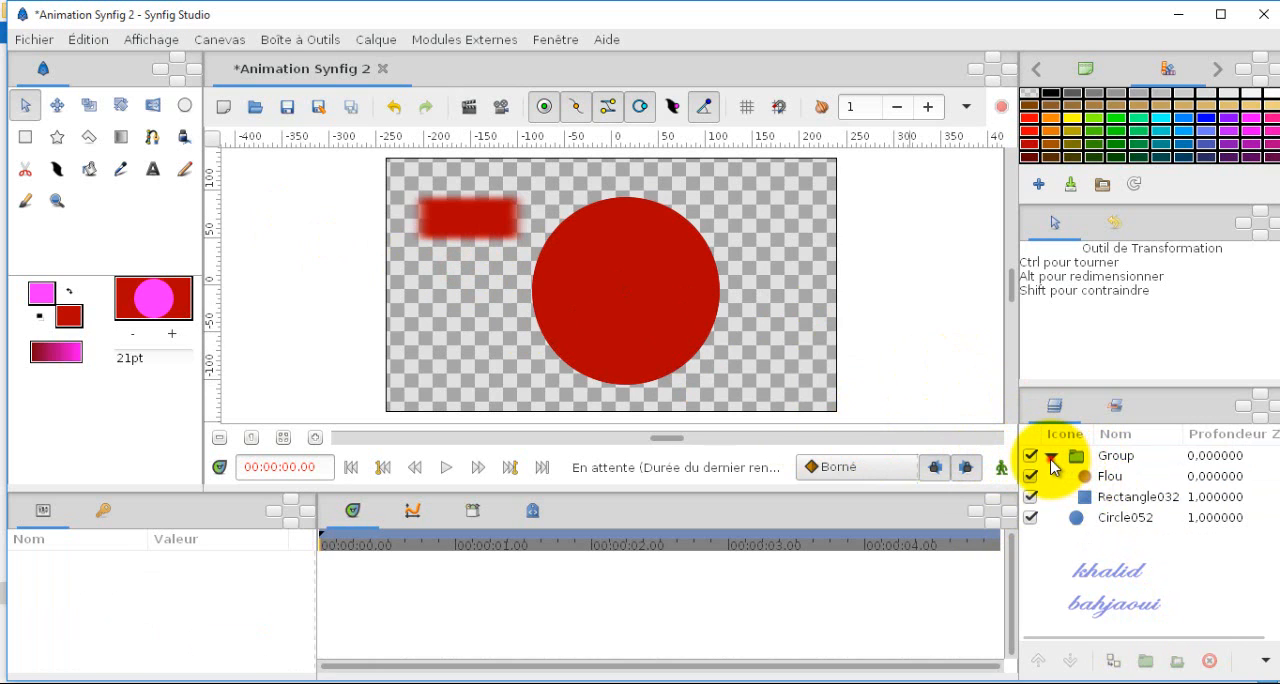
left_click(1051, 456)
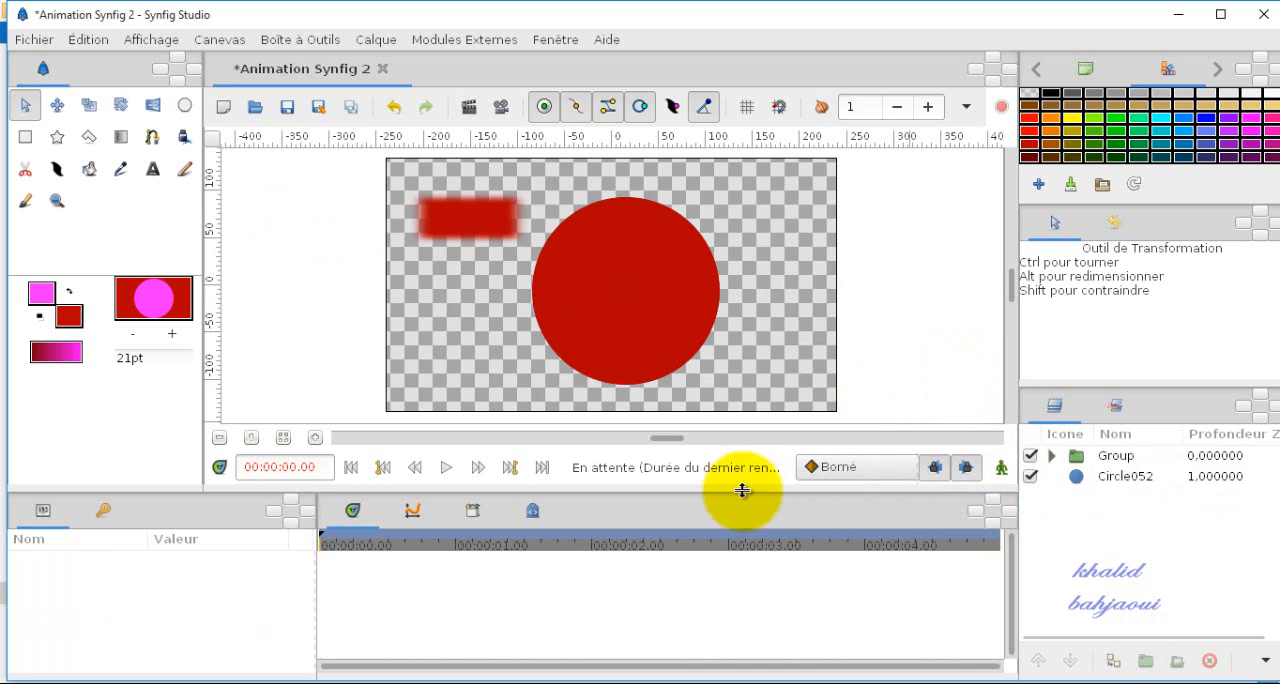
left_click(362, 41)
mouse_move(370, 63)
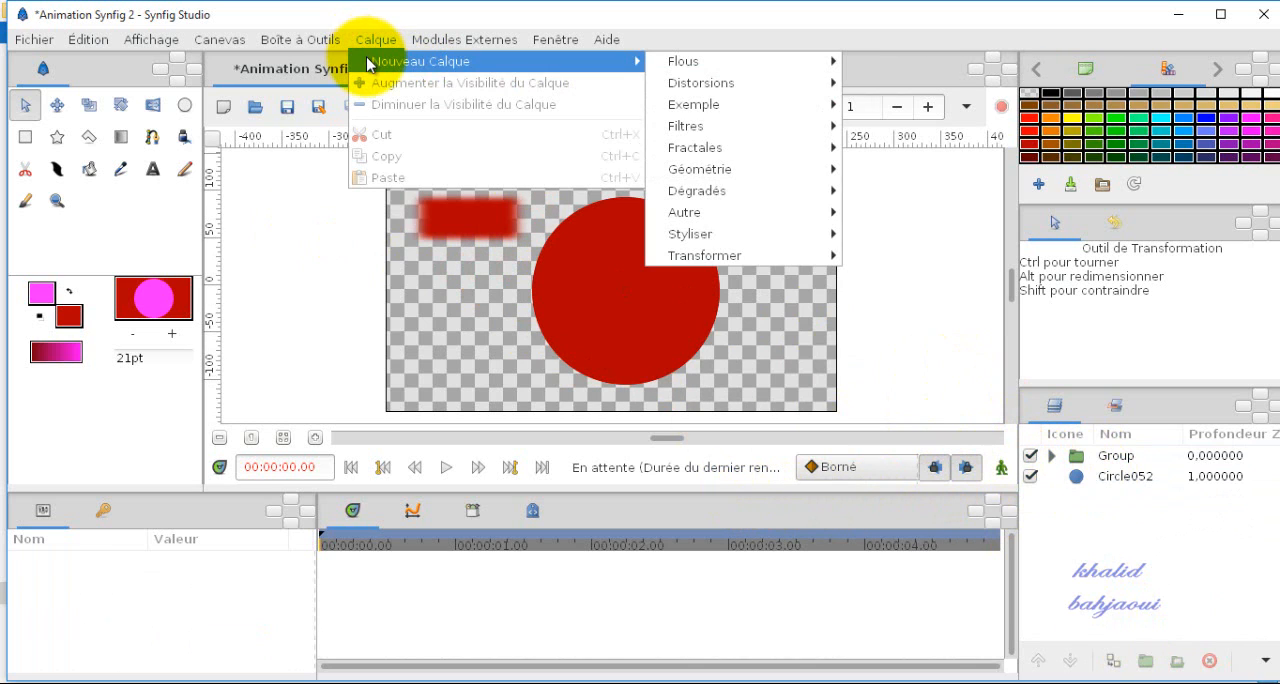
mouse_move(725, 60)
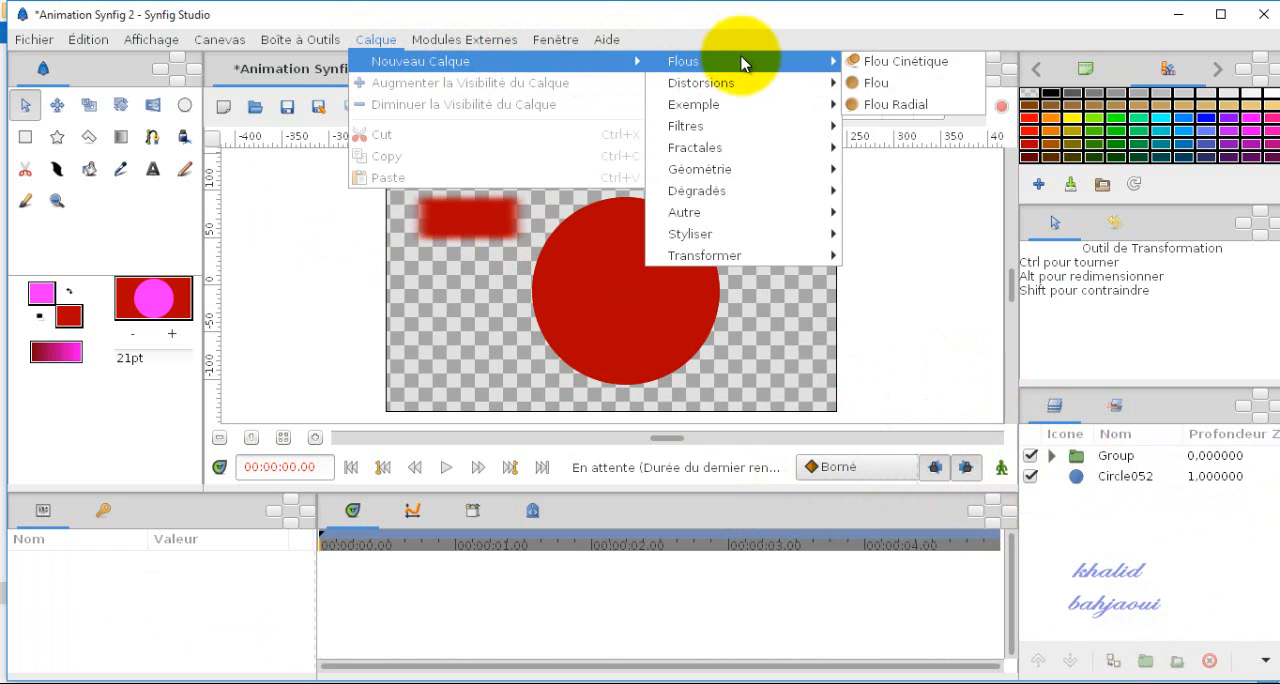
mouse_move(748, 87)
mouse_move(750, 110)
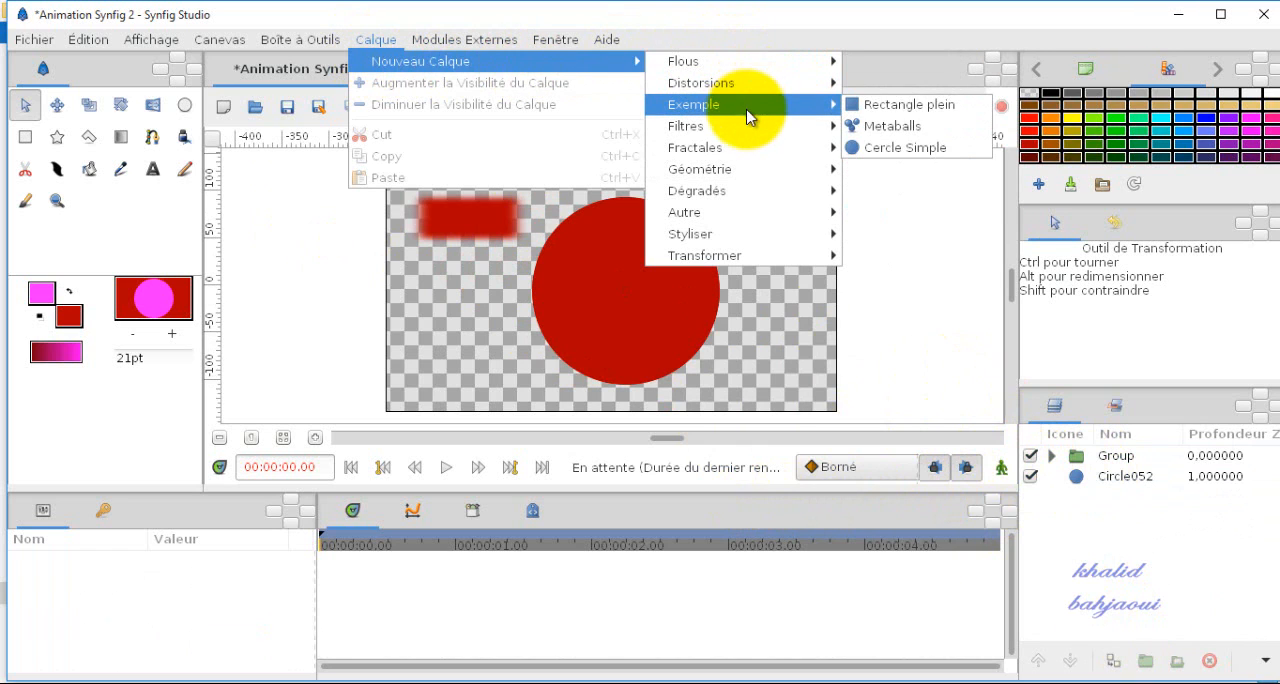
mouse_move(743, 160)
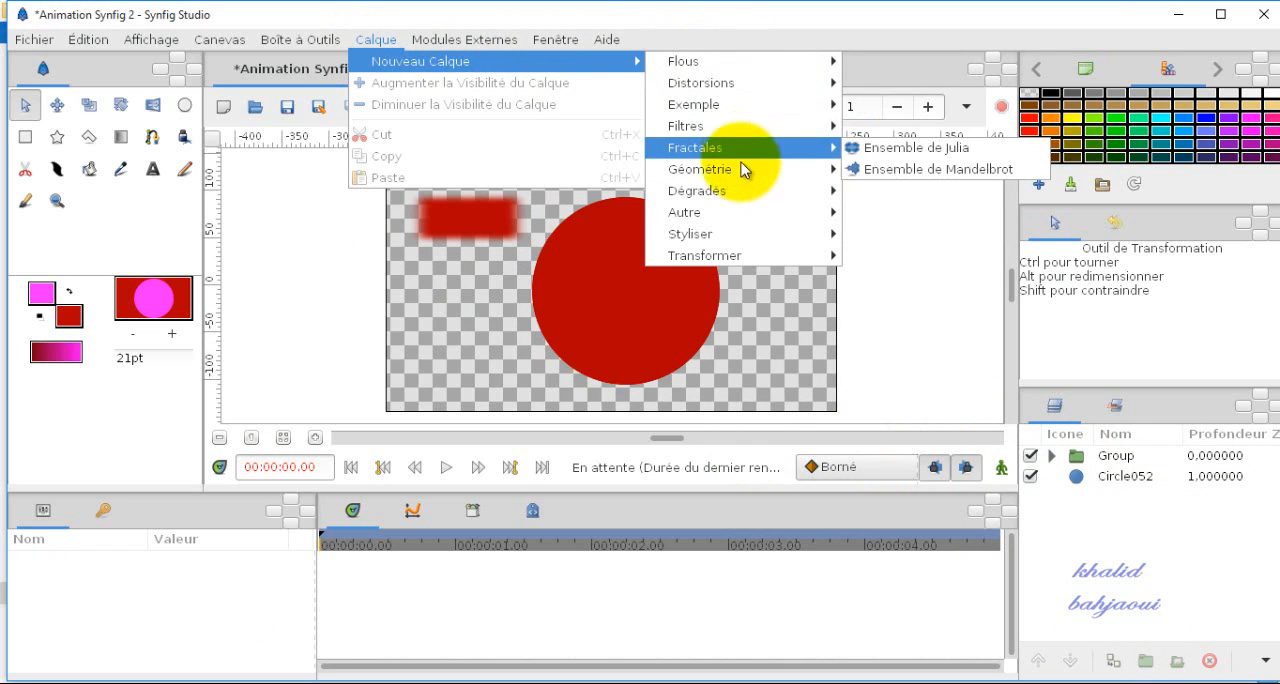
mouse_move(744, 194)
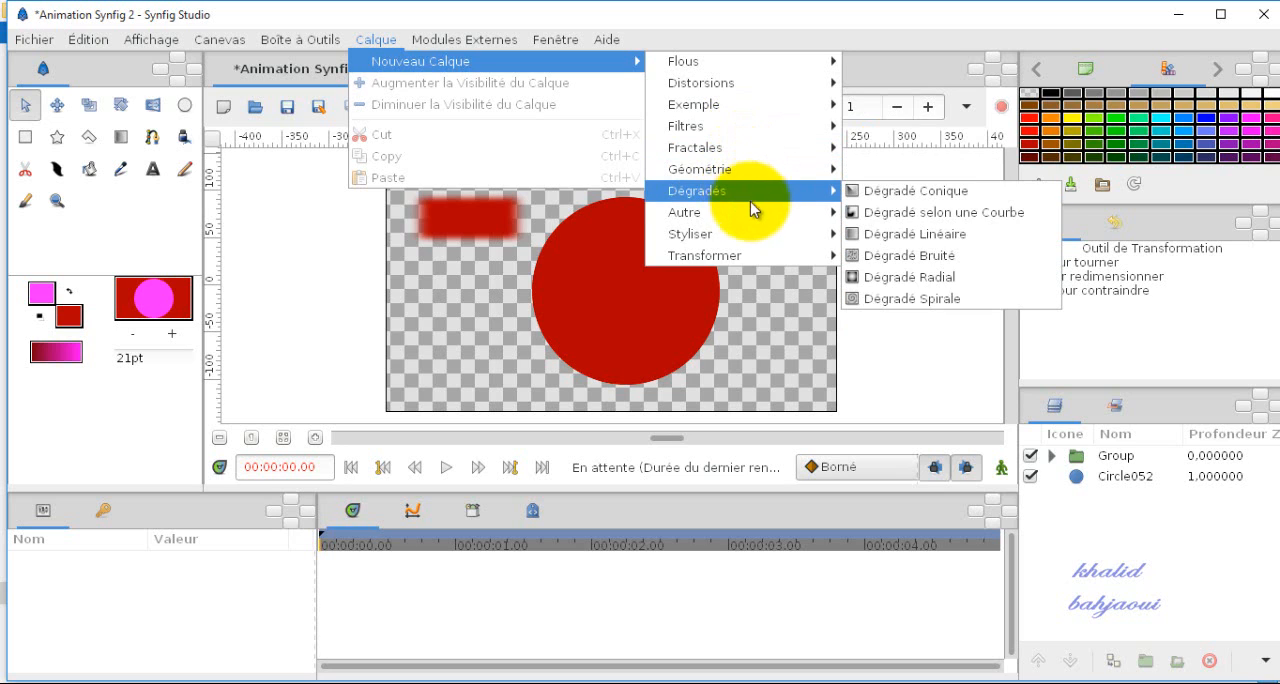
mouse_move(755, 219)
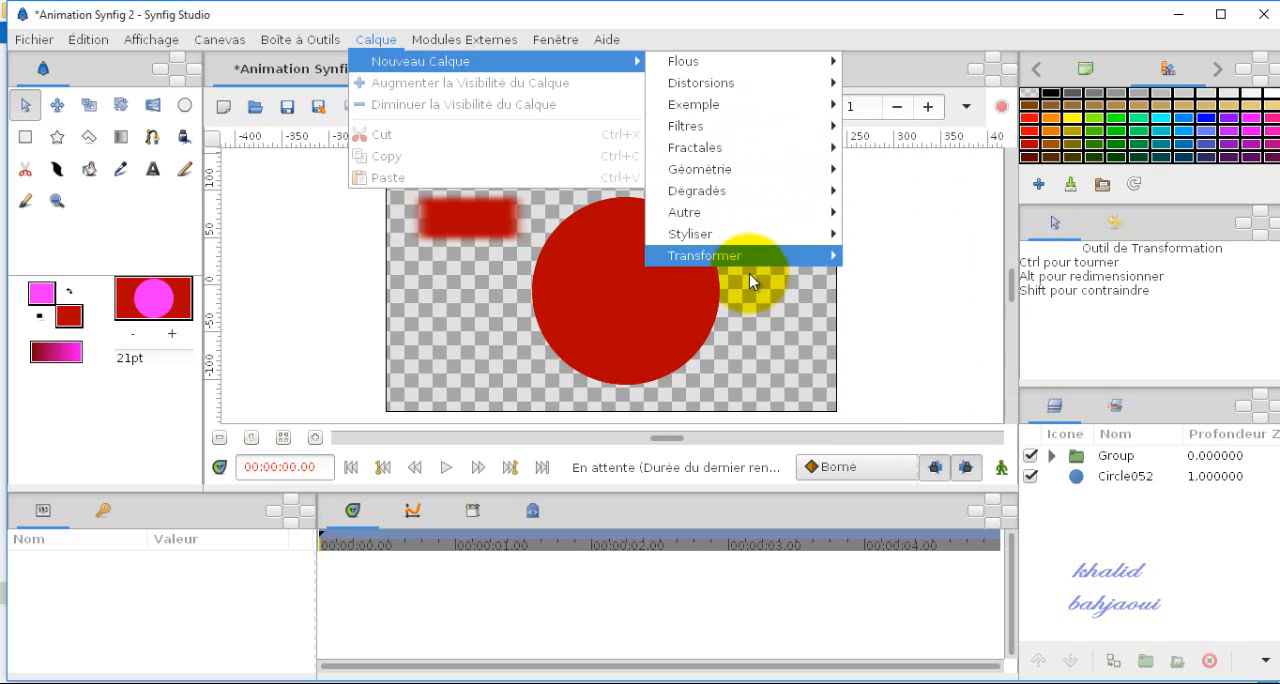
left_click(752, 334)
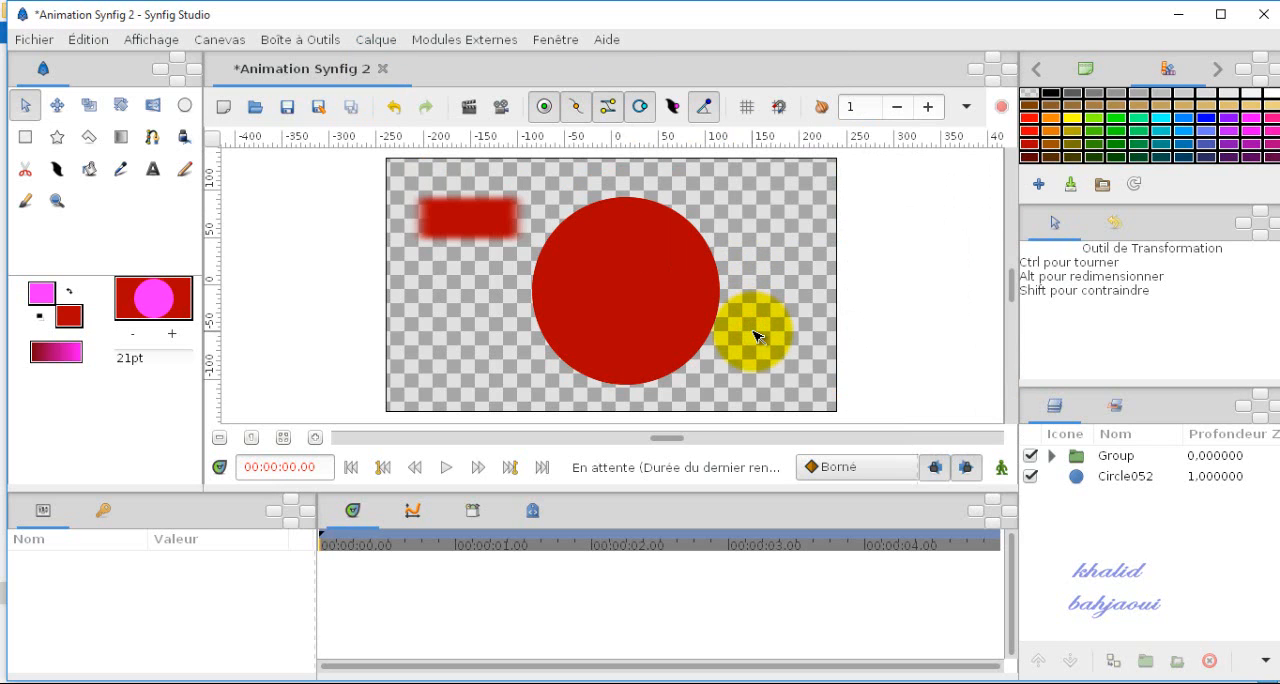